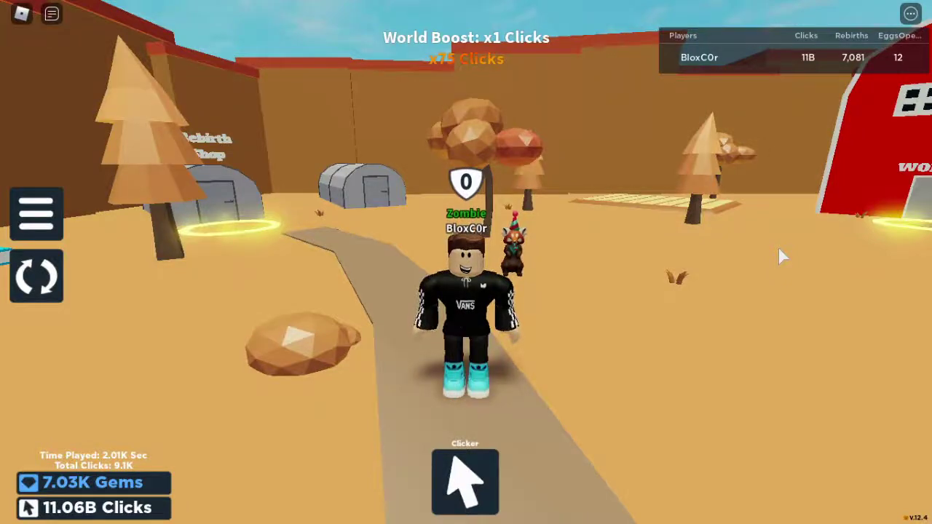
# - Run the character back along the path toward the EGGS area and Rebirth Shop
pyautogui.press('s')
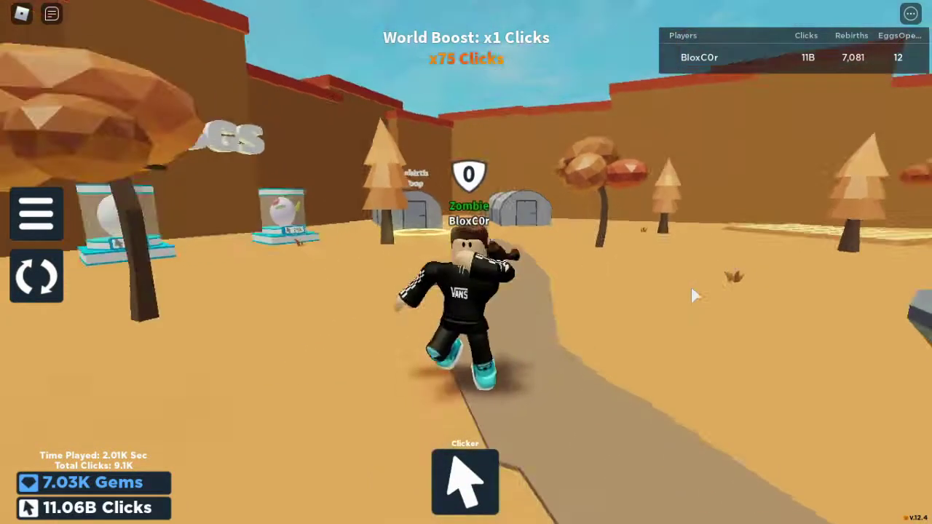
pyautogui.press('Left')
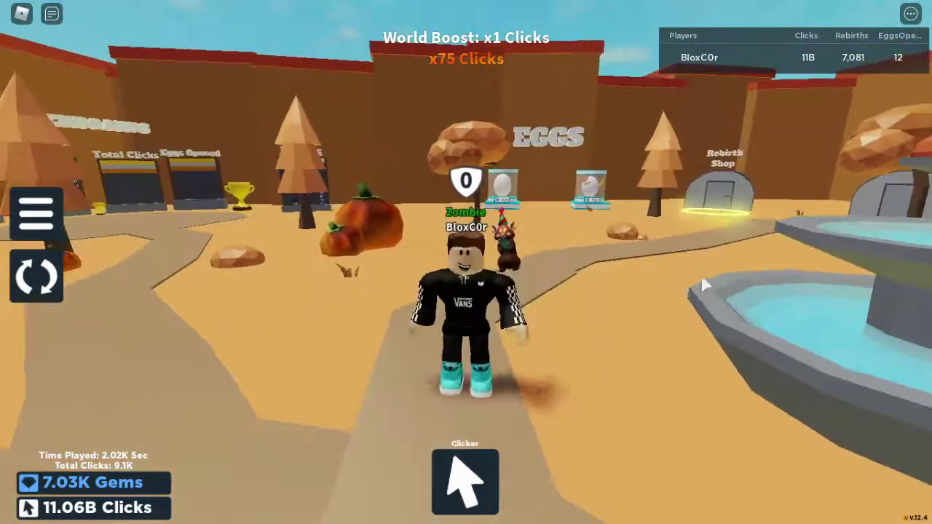
pyautogui.press('w')
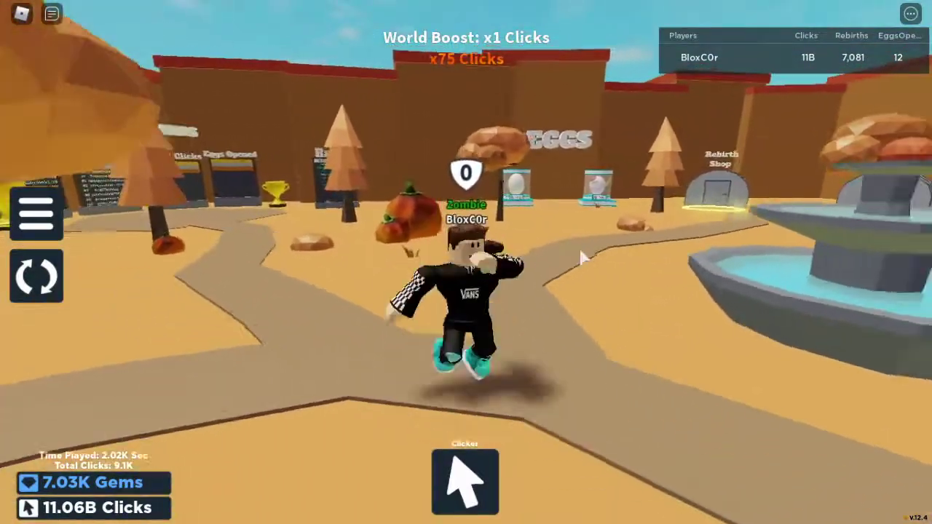
pyautogui.press('Right')
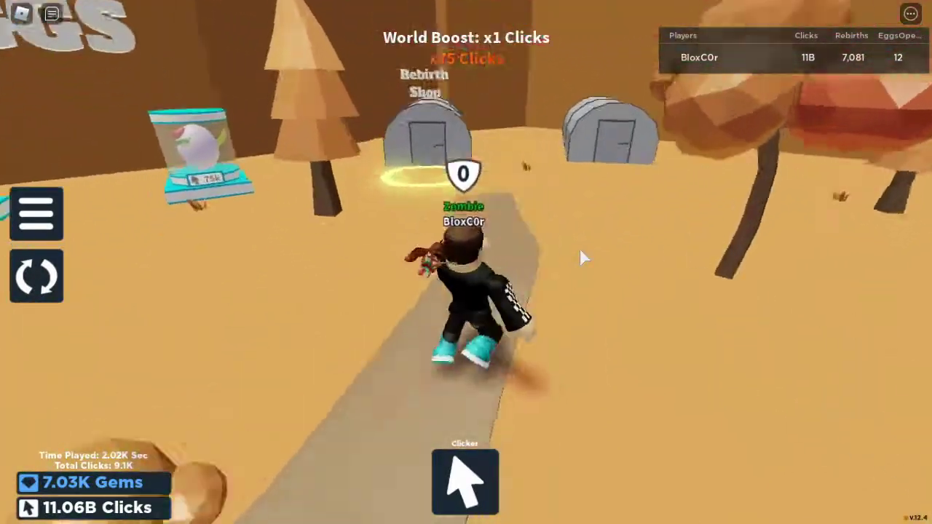
pyautogui.press('space')
pyautogui.press('space')
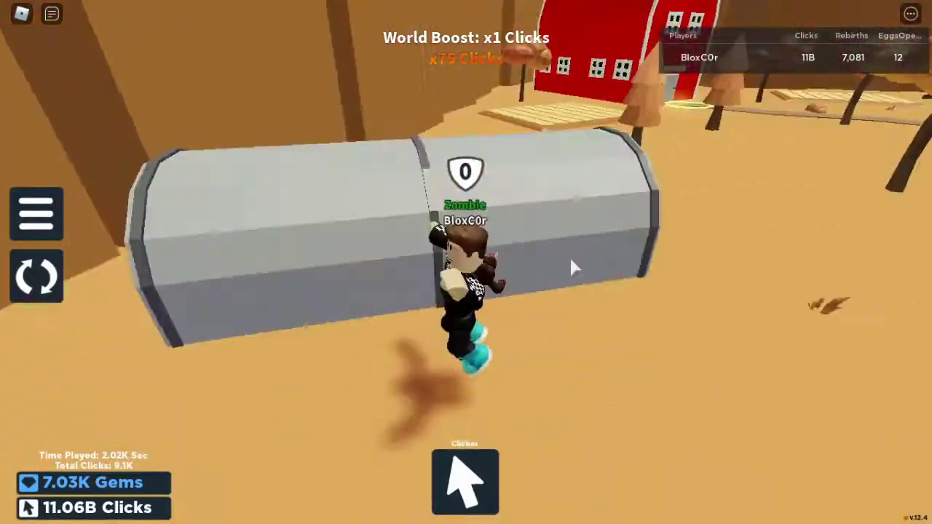
# - Climb over the grey domes and pipes, then run on toward the portals
pyautogui.press('Left')
pyautogui.press('Left')
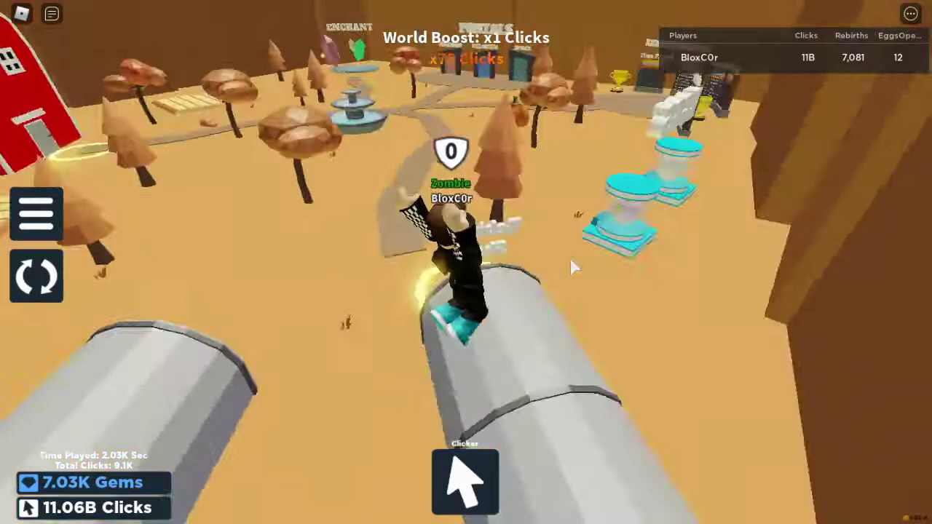
pyautogui.press('space')
pyautogui.press('w')
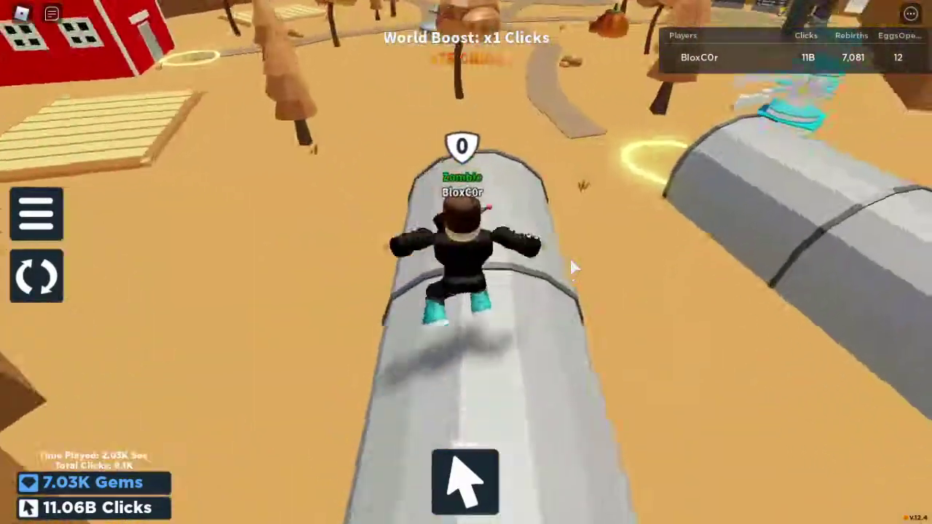
pyautogui.press('w')
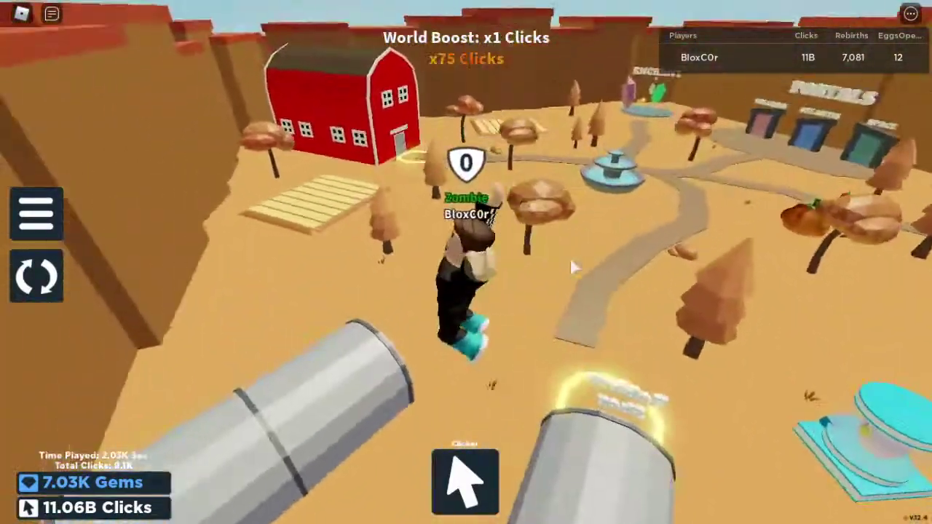
pyautogui.press('Left')
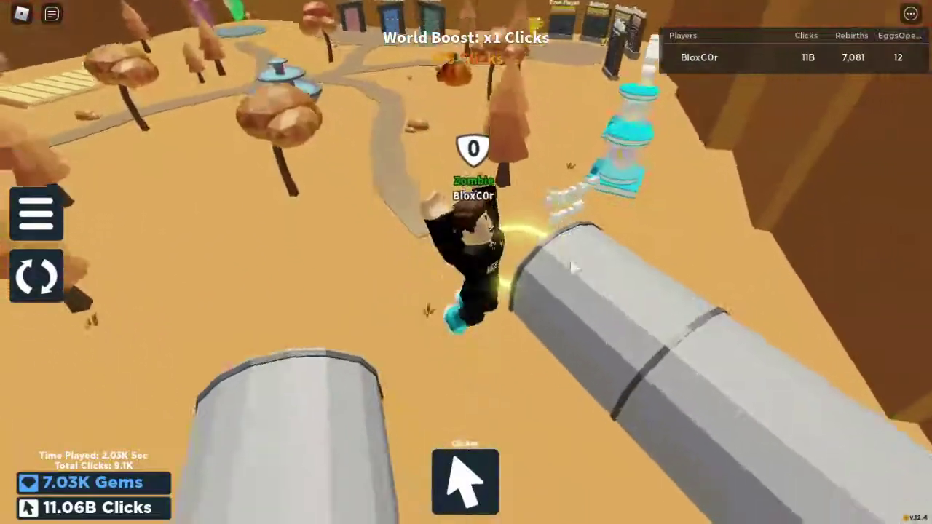
pyautogui.press('w')
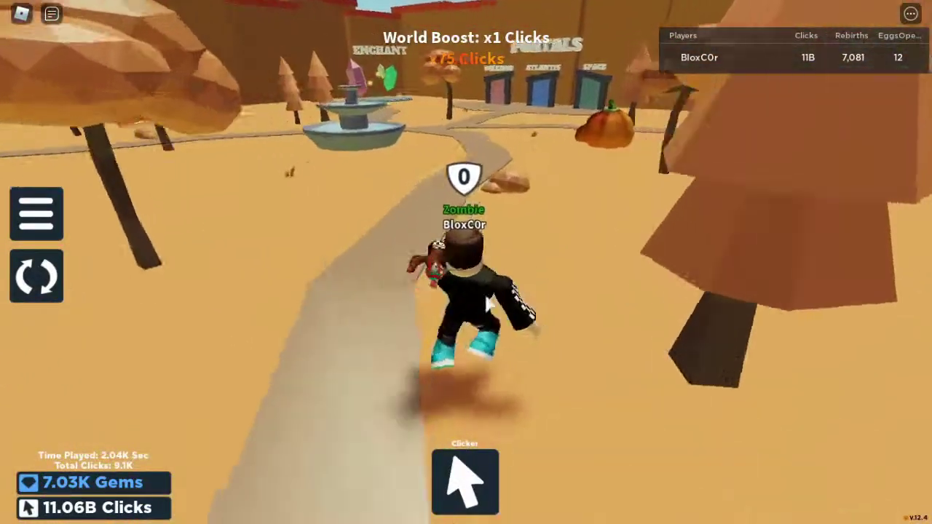
# - Click the Clicker button repeatedly, lifting Clicks past 11.08B and Total Clicks past 9.12K
pyautogui.press('s')
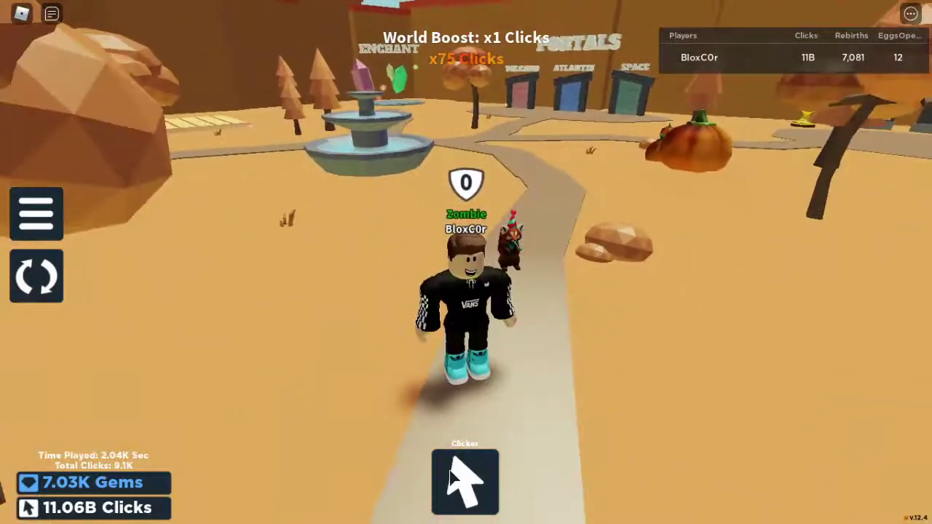
pyautogui.click(451, 468)
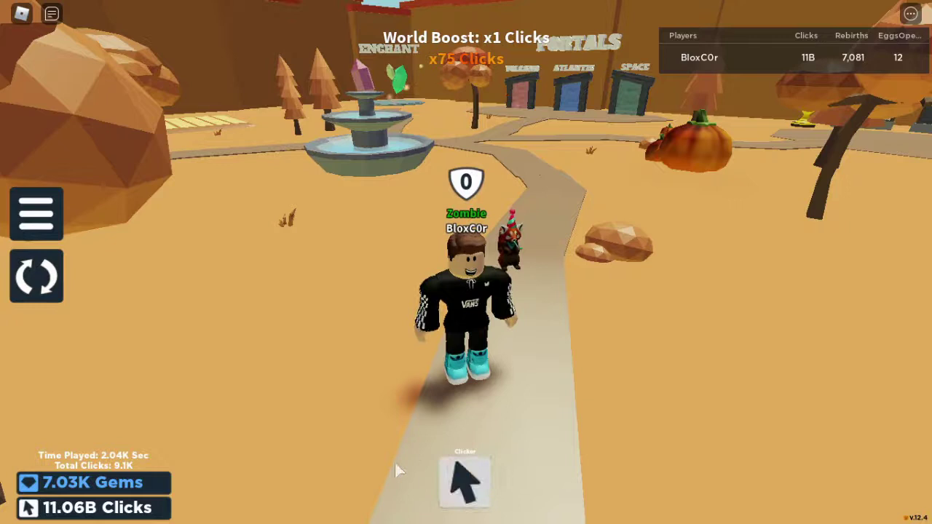
pyautogui.click(462, 481)
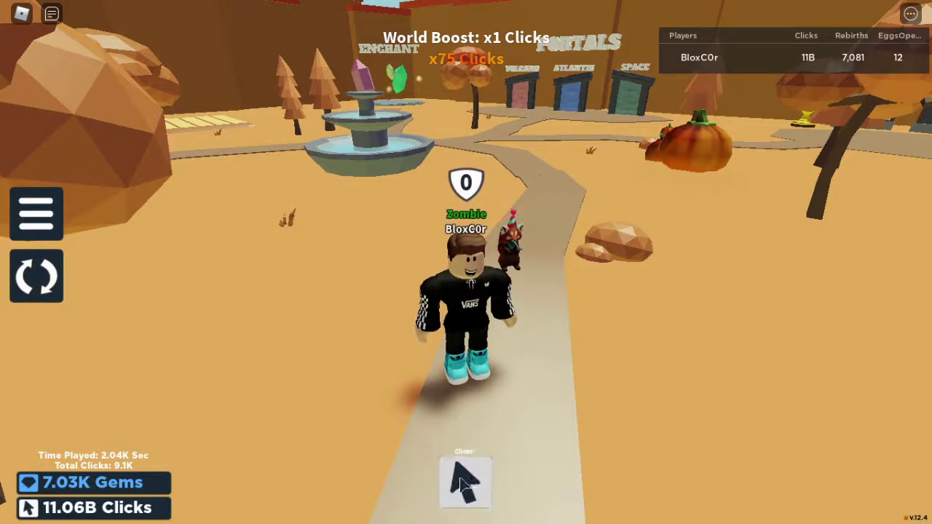
pyautogui.click(451, 478)
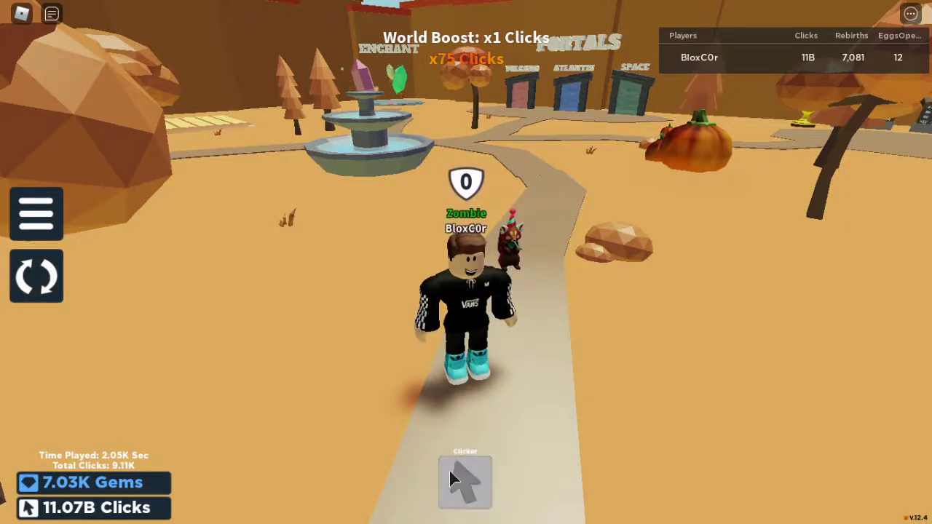
pyautogui.click(449, 468)
pyautogui.click(449, 467)
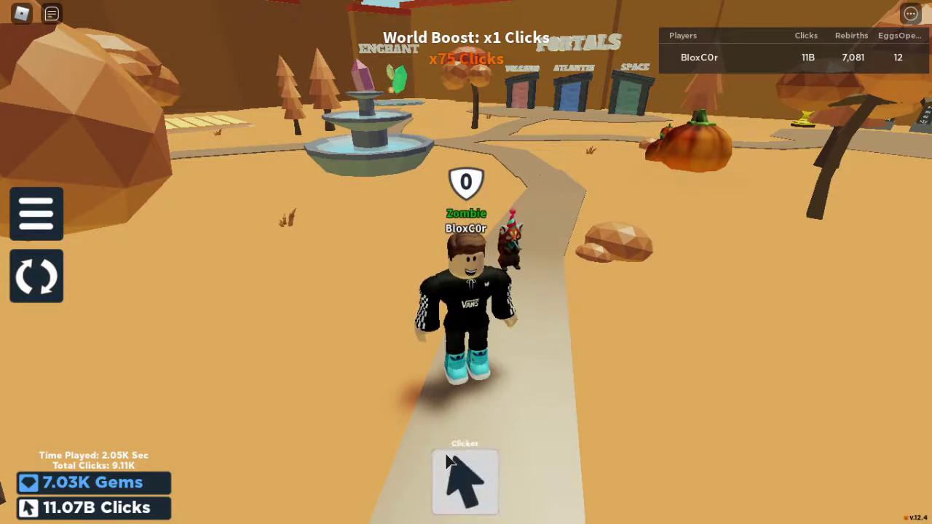
pyautogui.click(447, 459)
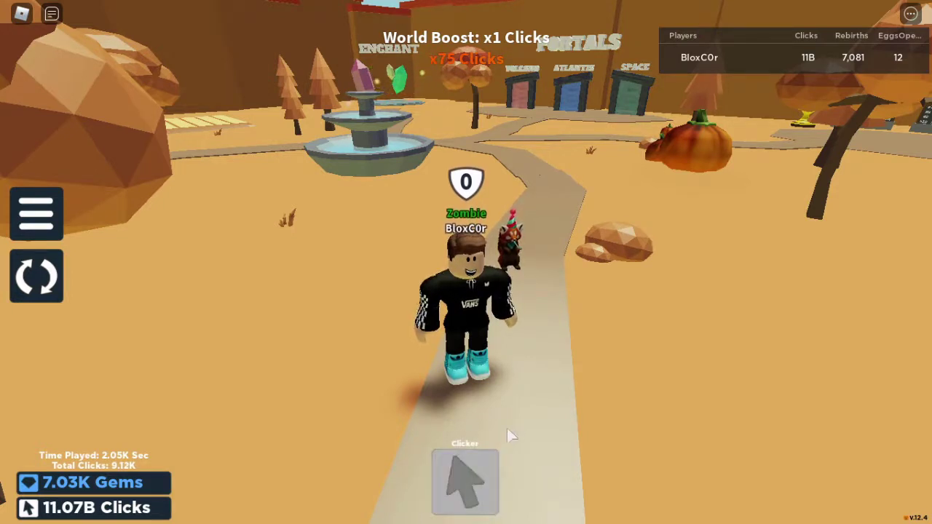
pyautogui.click(460, 478)
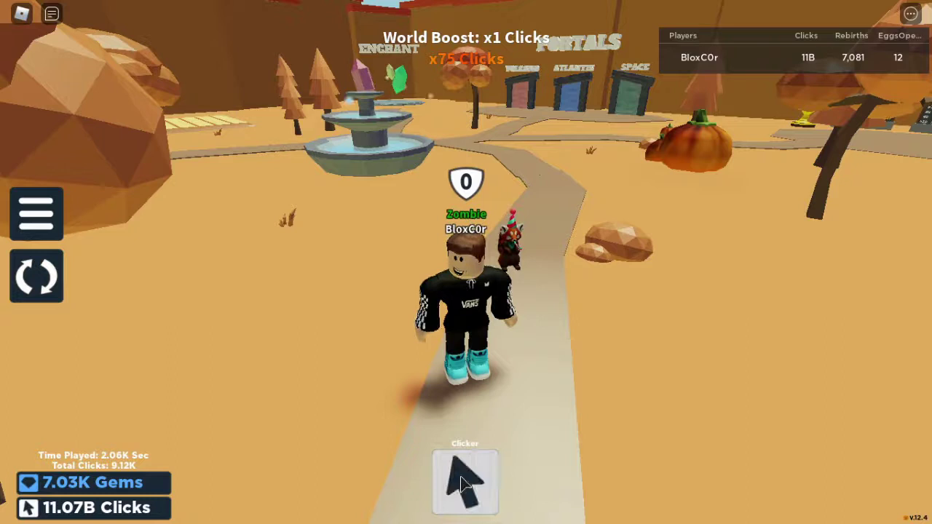
pyautogui.click(457, 480)
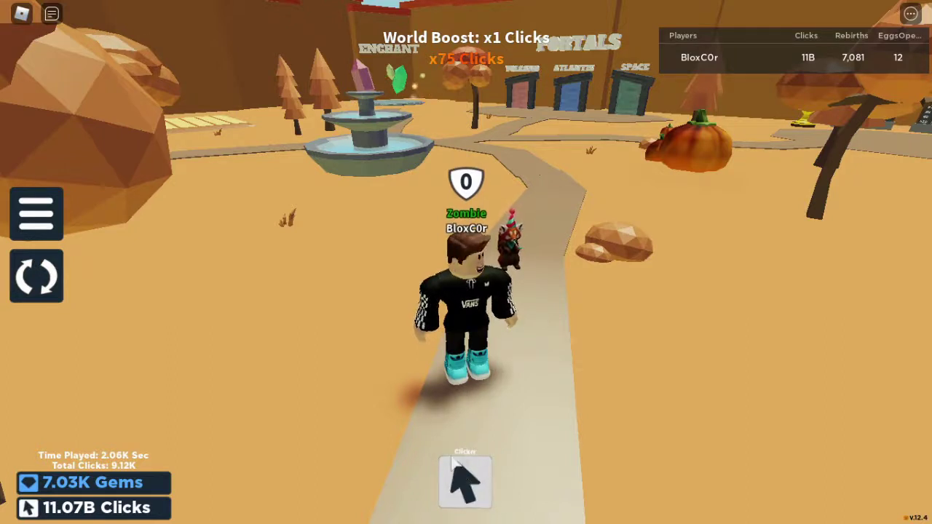
pyautogui.click(461, 477)
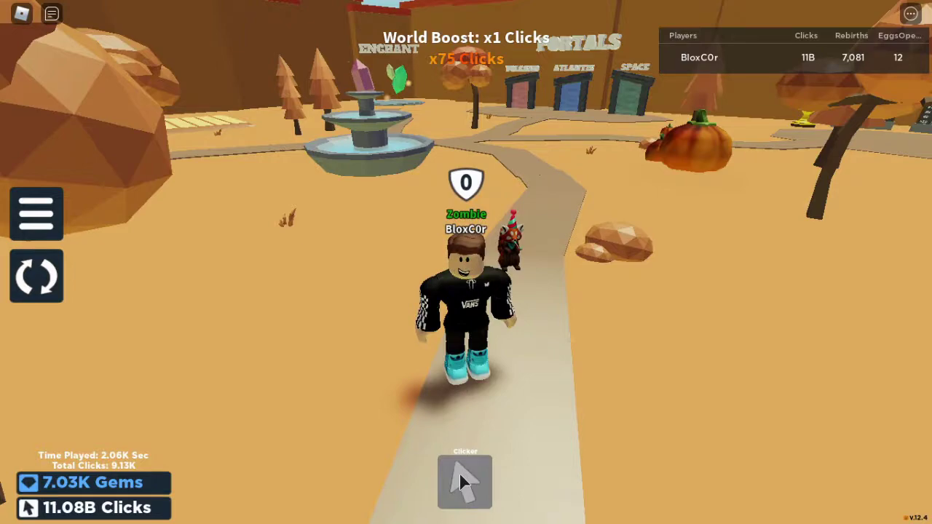
pyautogui.click(459, 472)
# - Turn the camera toward the fountain and walk the avatar near the red Workers barn
pyautogui.moveTo(540, 318); pyautogui.dragTo(497, 336)
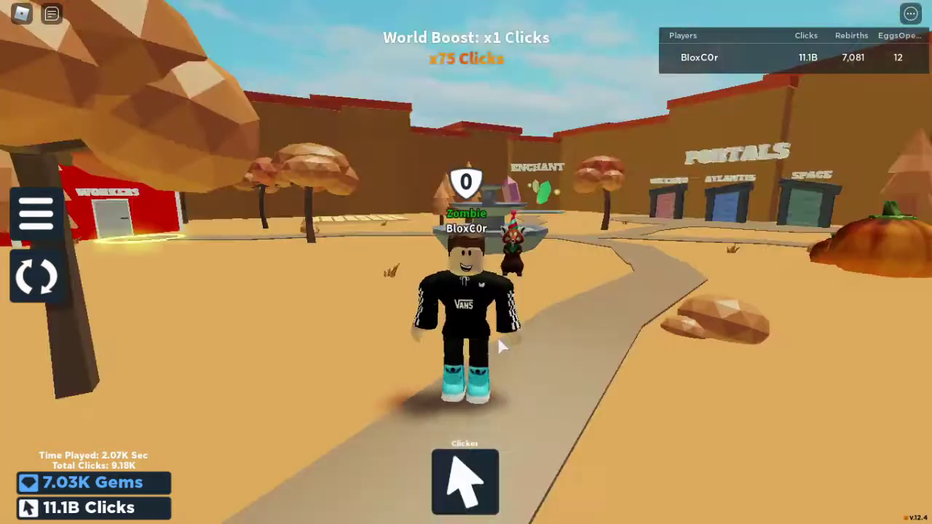
pyautogui.press('a')
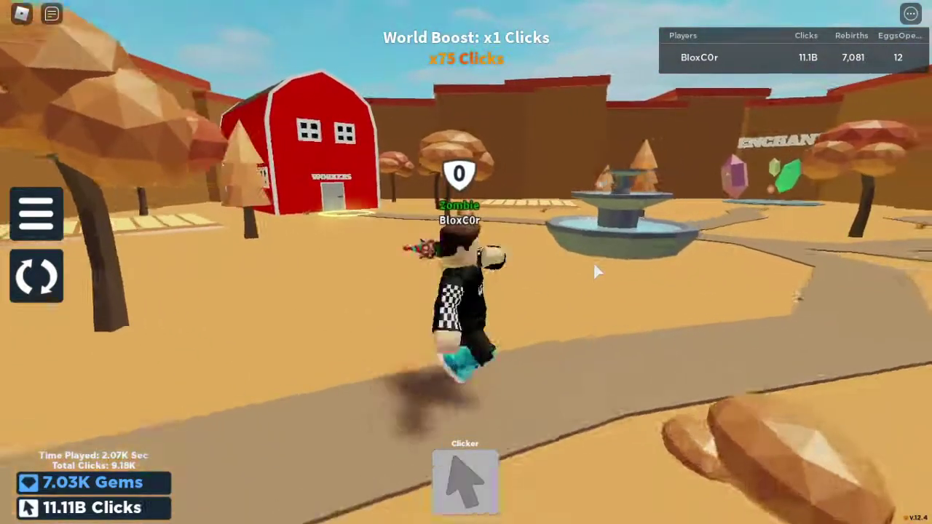
pyautogui.press('s')
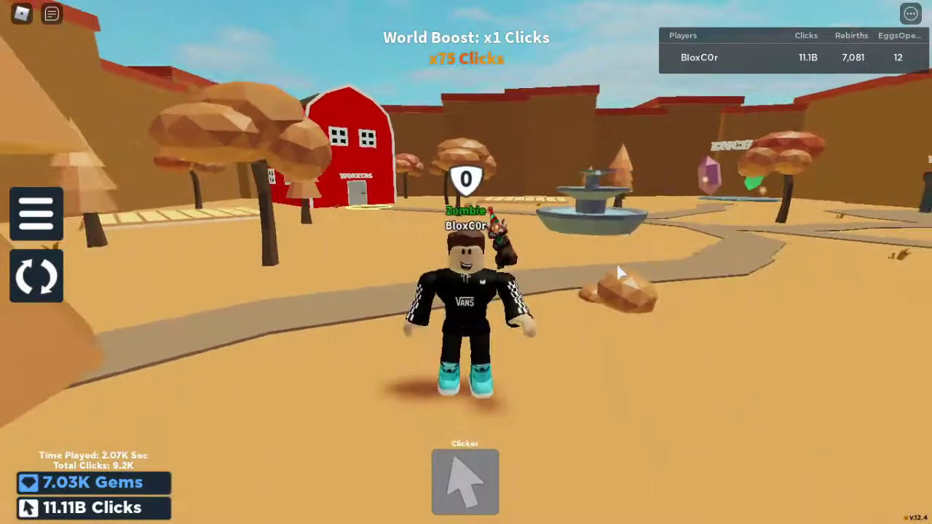
pyautogui.press('a')
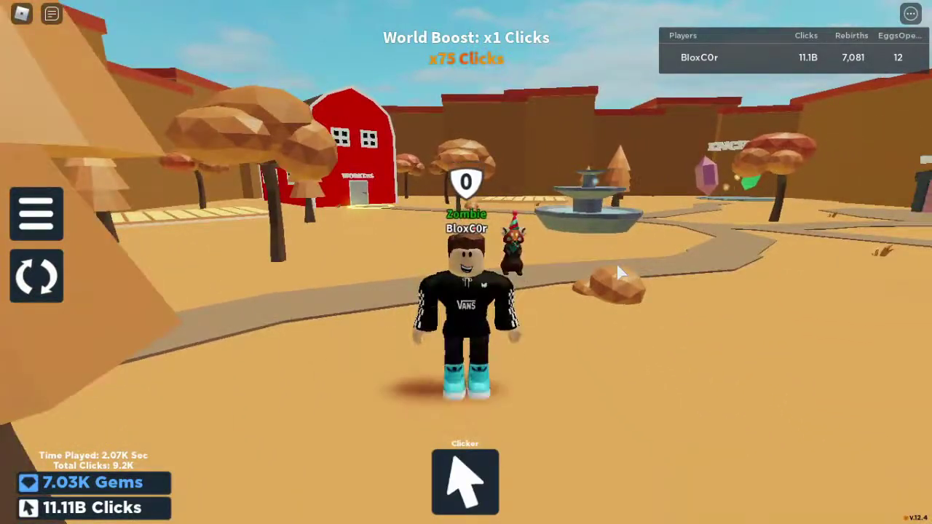
# - Switch to Firefox and show the SourceForge AutoClicker project page by mousetool
pyautogui.hotkey('alt', 'Tab')
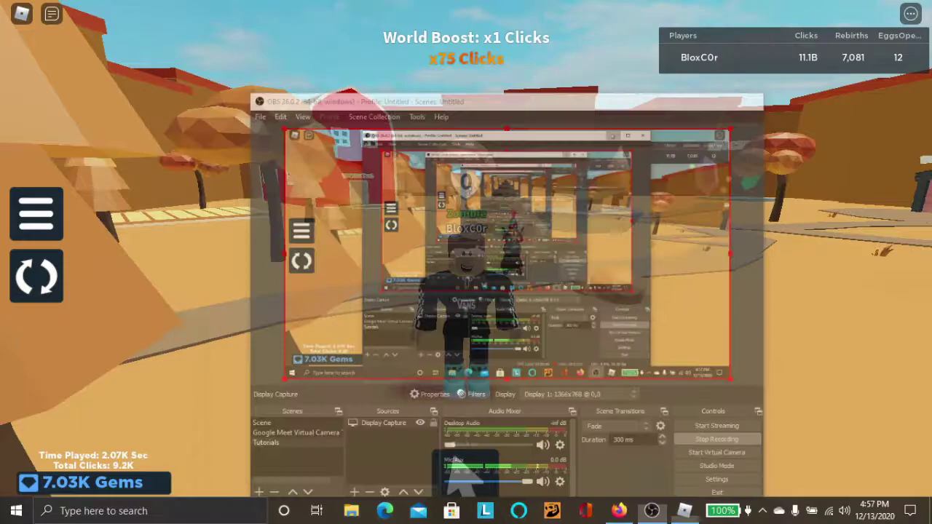
pyautogui.hotkey('alt', 'Tab')
pyautogui.hotkey('alt', 'Tab')
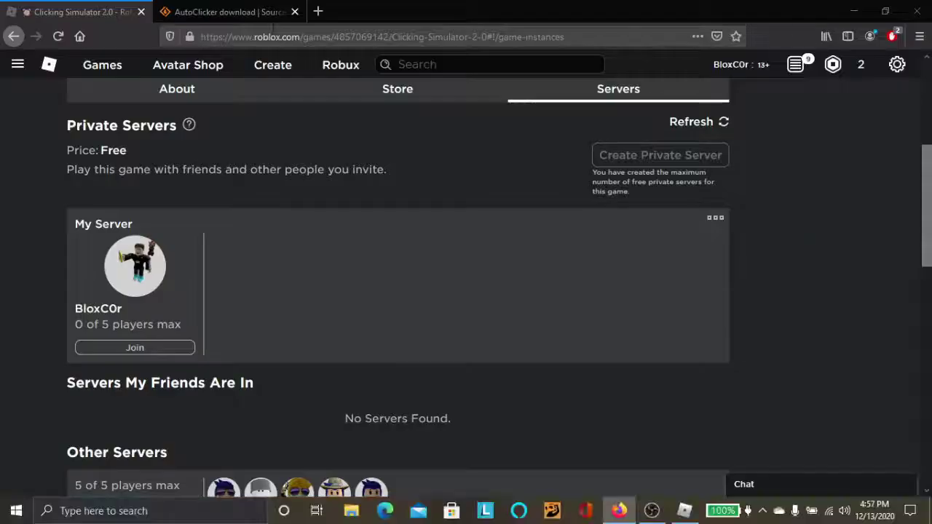
pyautogui.click(226, 12)
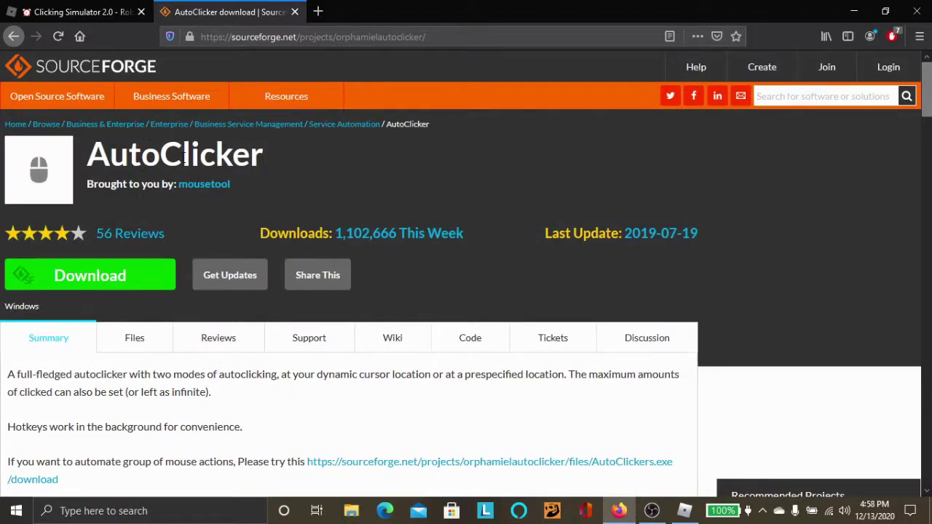
pyautogui.moveTo(260, 165); pyautogui.dragTo(83, 163)
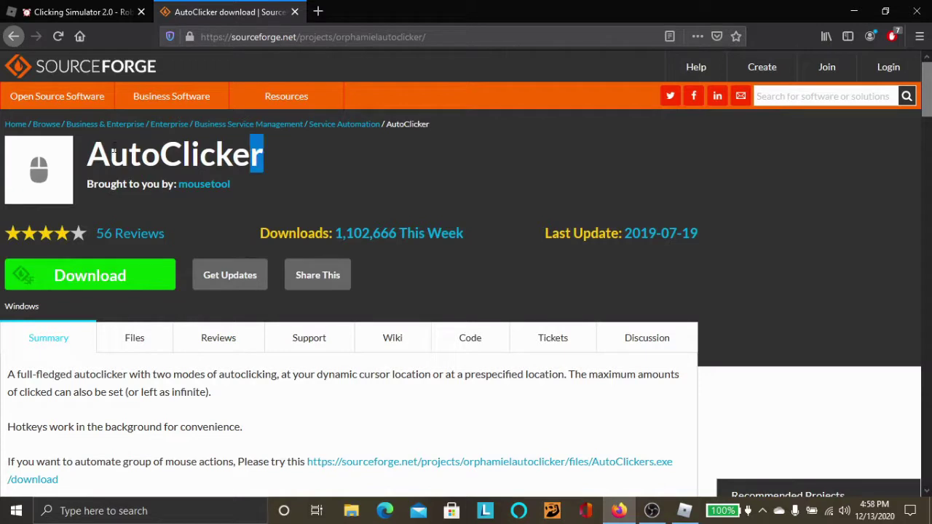
pyautogui.click(314, 151)
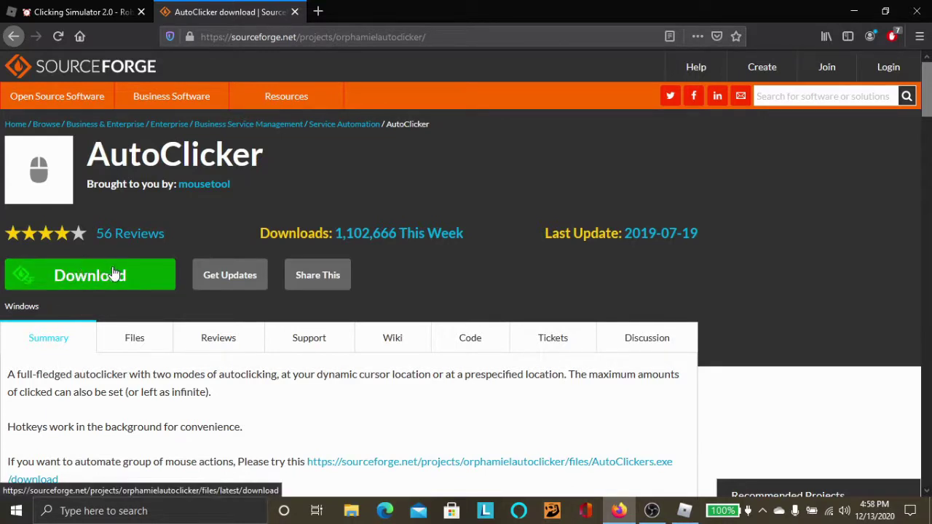
# - Start the AutoClicker download, leave the Roblox game meanwhile, and return to the save prompt
pyautogui.click(62, 281)
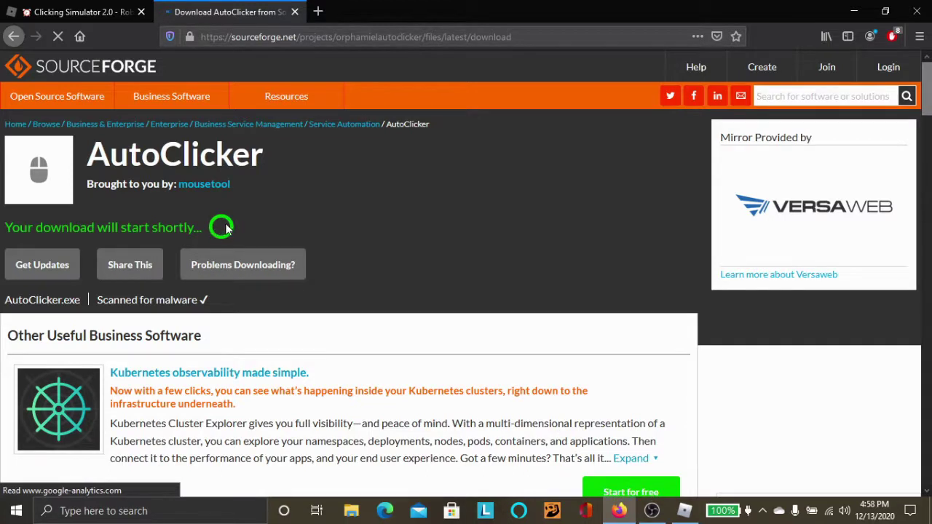
pyautogui.click(682, 511)
pyautogui.press('Escape')
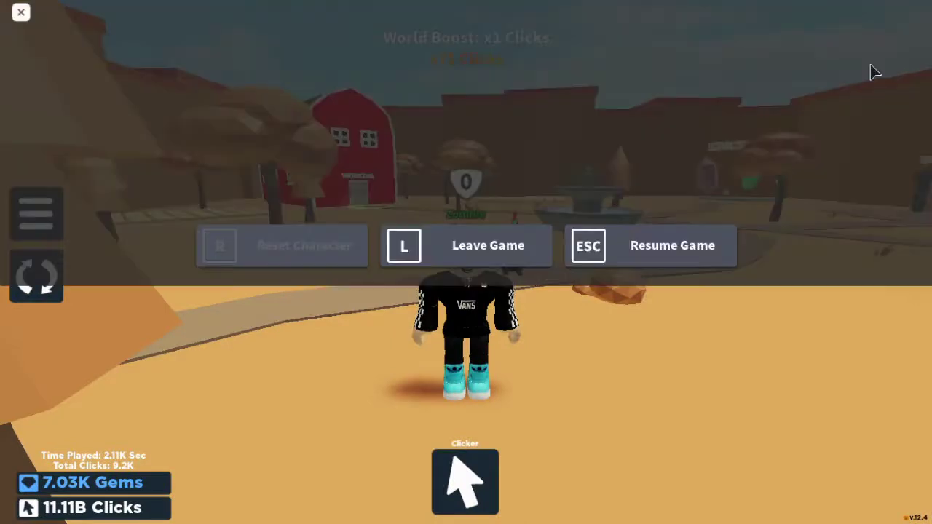
pyautogui.press('l')
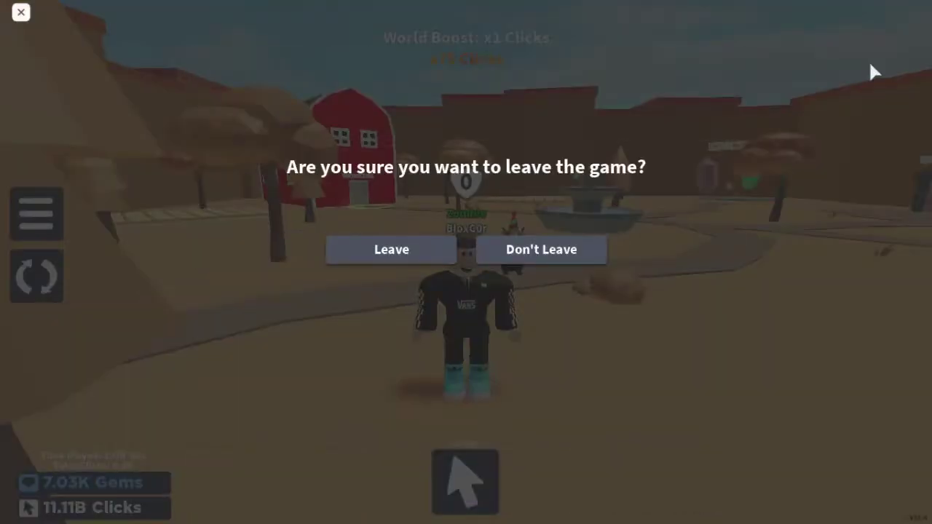
pyautogui.hotkey('alt', 'Tab')
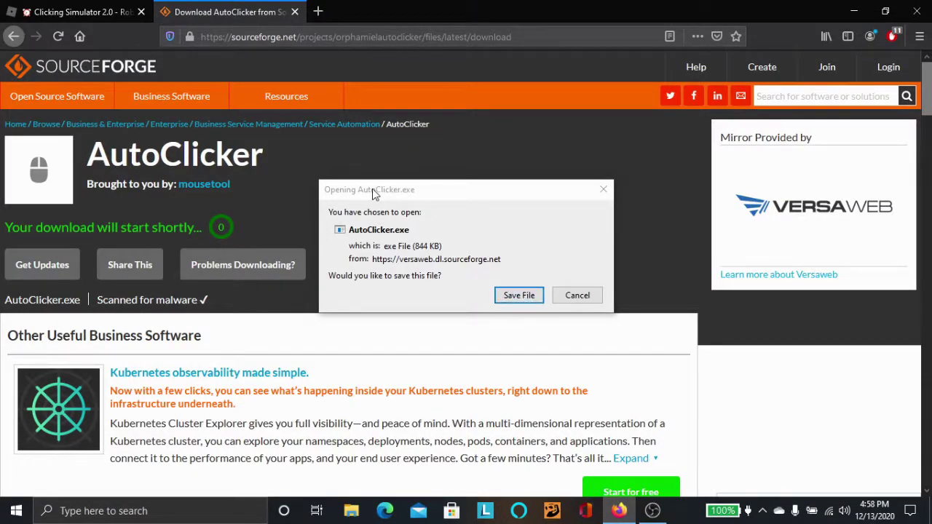
# - Save AutoClicker.exe and run AutoClicker(1).exe from Firefox's Downloads list
pyautogui.moveTo(373, 192); pyautogui.dragTo(374, 171)
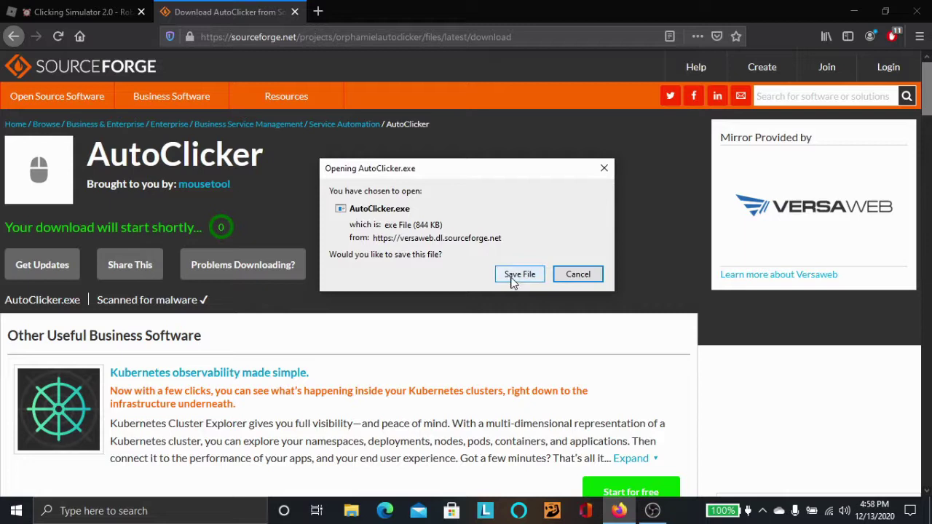
pyautogui.click(511, 276)
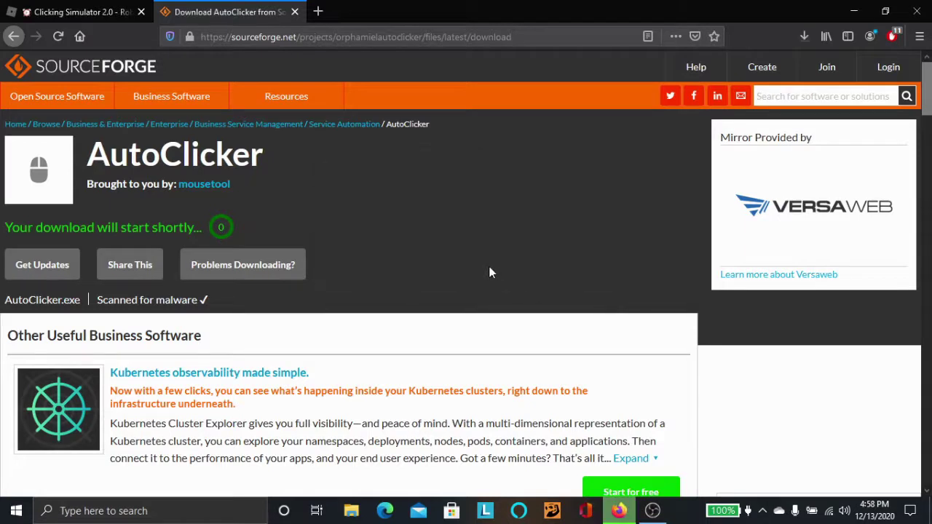
pyautogui.click(803, 36)
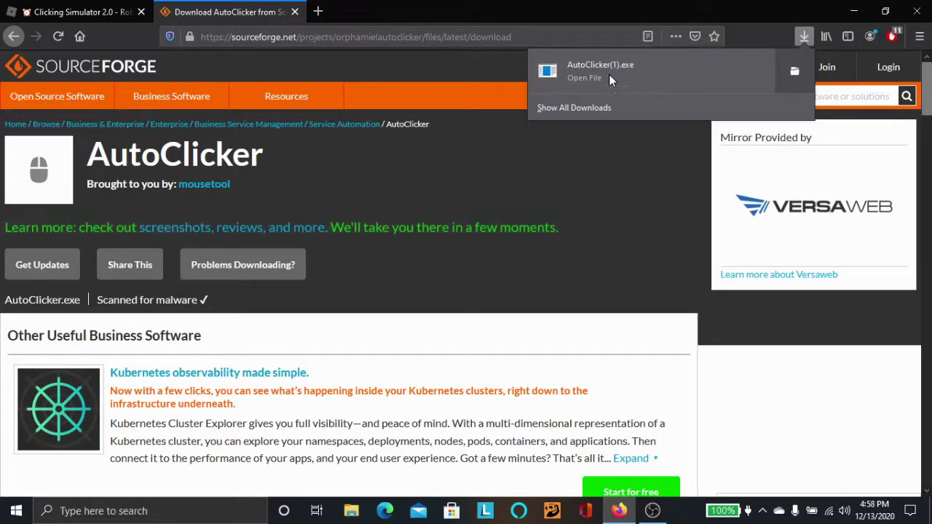
pyautogui.click(610, 79)
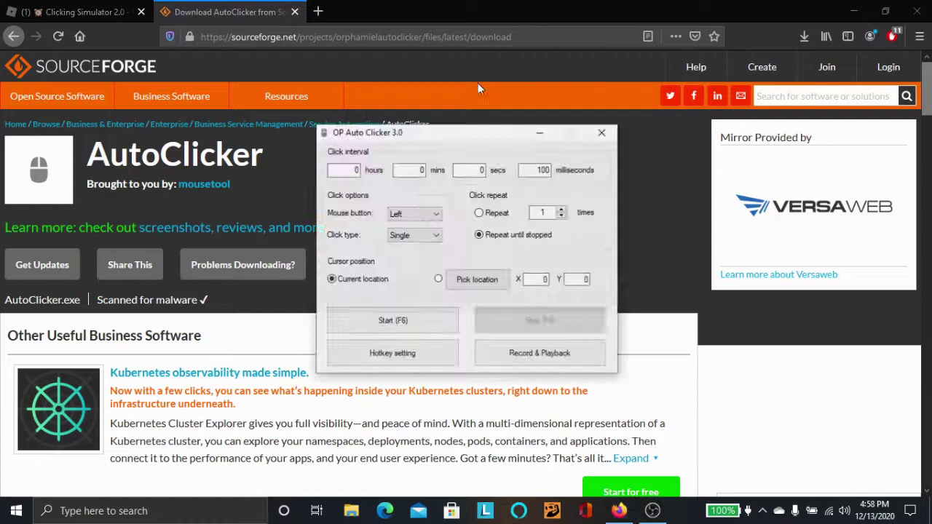
# - Close the SourceForge tab and change the click interval from 100 to 1 millisecond
pyautogui.moveTo(422, 135)
pyautogui.mouseDown()
pyautogui.moveTo(391, 106)
pyautogui.moveTo(506, 208)
pyautogui.moveTo(516, 283)
pyautogui.mouseUp()
pyautogui.click(295, 13)
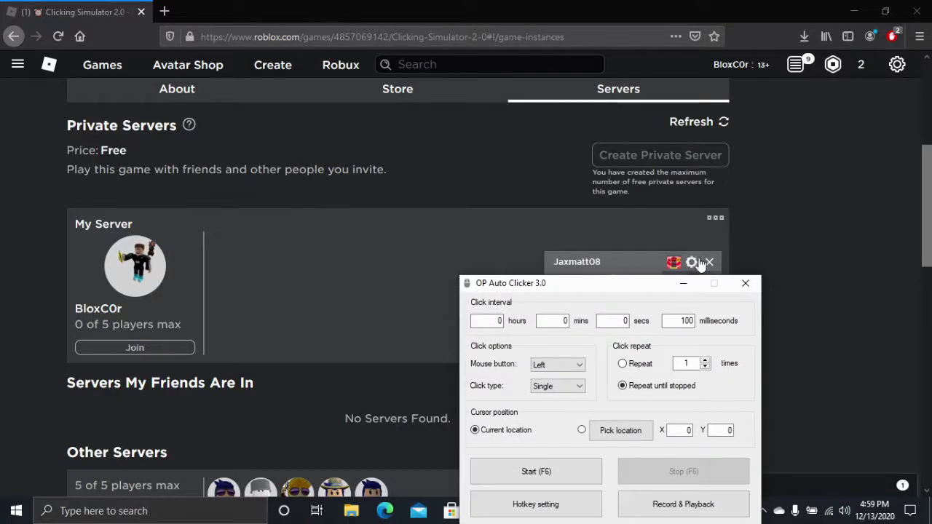
pyautogui.moveTo(614, 291)
pyautogui.mouseDown()
pyautogui.moveTo(473, 172)
pyautogui.moveTo(479, 151)
pyautogui.mouseUp()
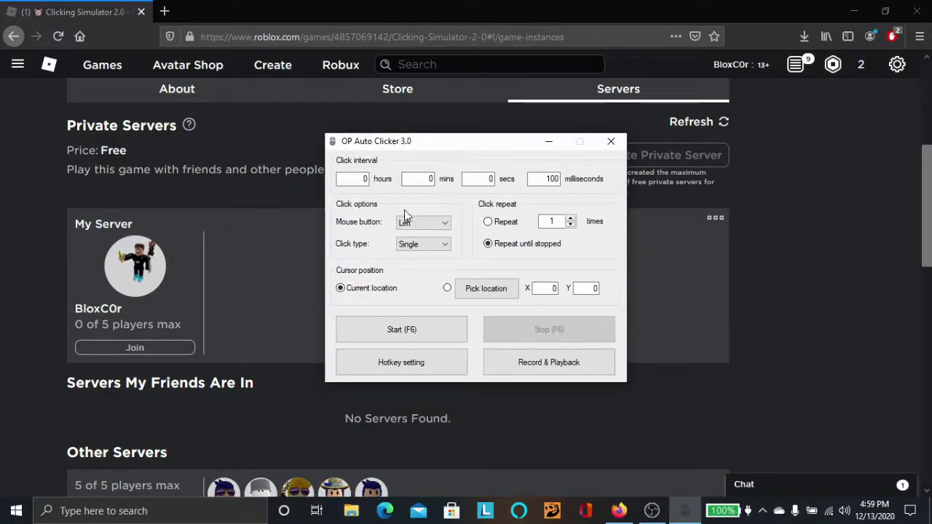
pyautogui.click(551, 175)
pyautogui.write('0')
pyautogui.write('1')
pyautogui.press('.')
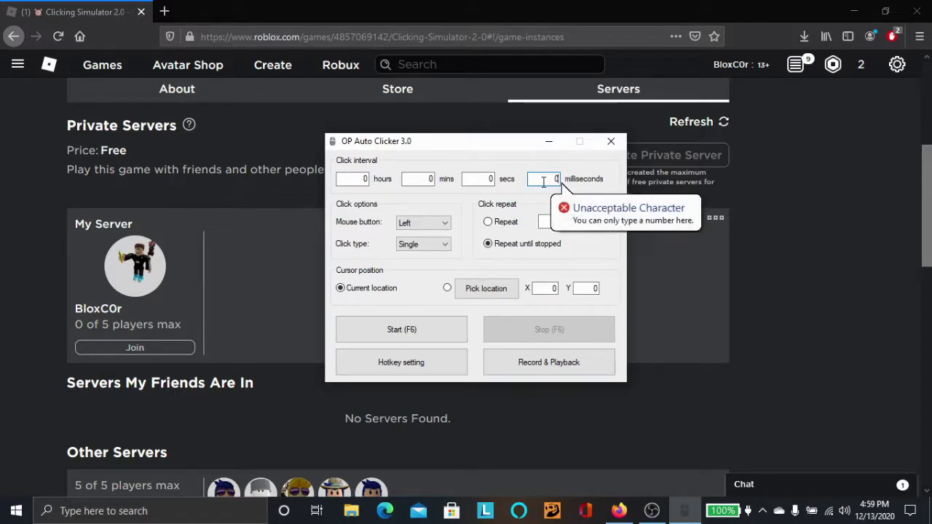
pyautogui.press('BackSpace')
pyautogui.write('1')
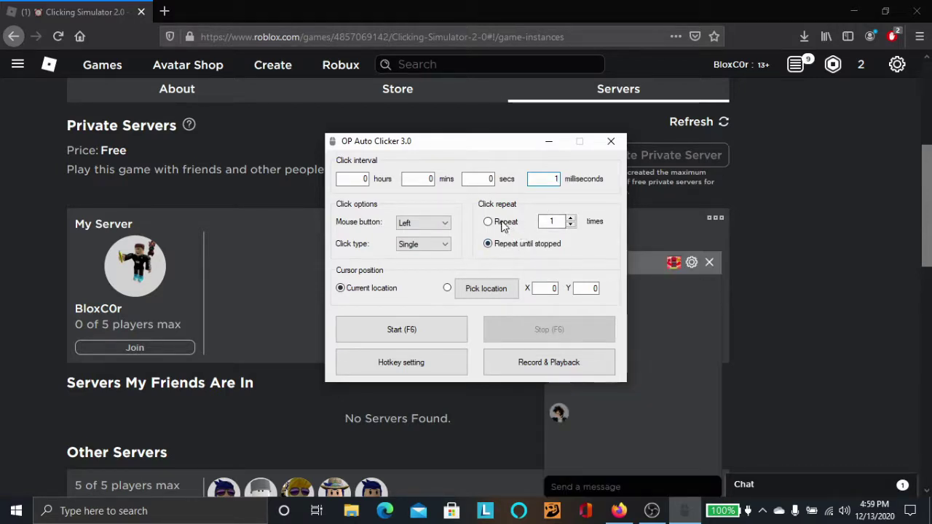
pyautogui.moveTo(492, 143)
pyautogui.mouseDown()
pyautogui.moveTo(635, 263)
pyautogui.moveTo(639, 282)
pyautogui.moveTo(666, 275)
pyautogui.moveTo(671, 258)
pyautogui.mouseUp()
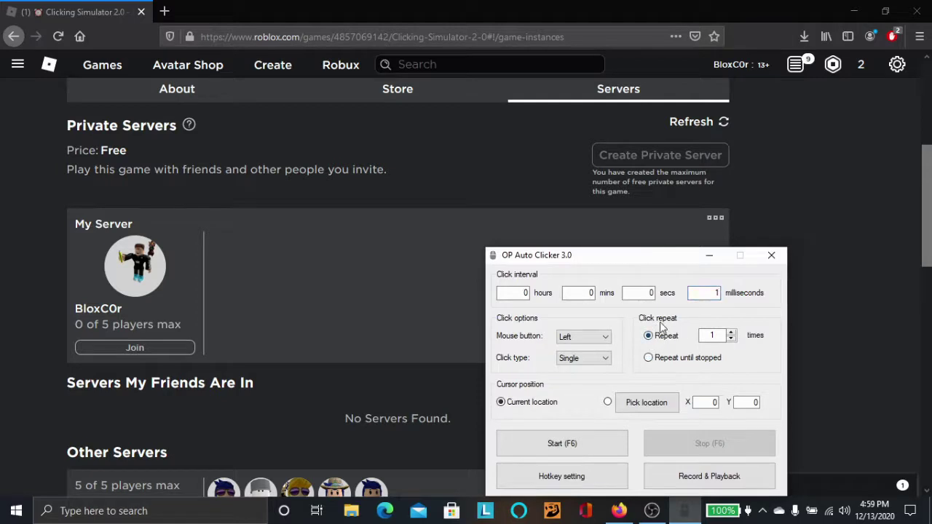
# - Switch to Repeat until stopped and change the Start / Stop hotkey from F6 to Enter
pyautogui.click(649, 359)
pyautogui.click(569, 477)
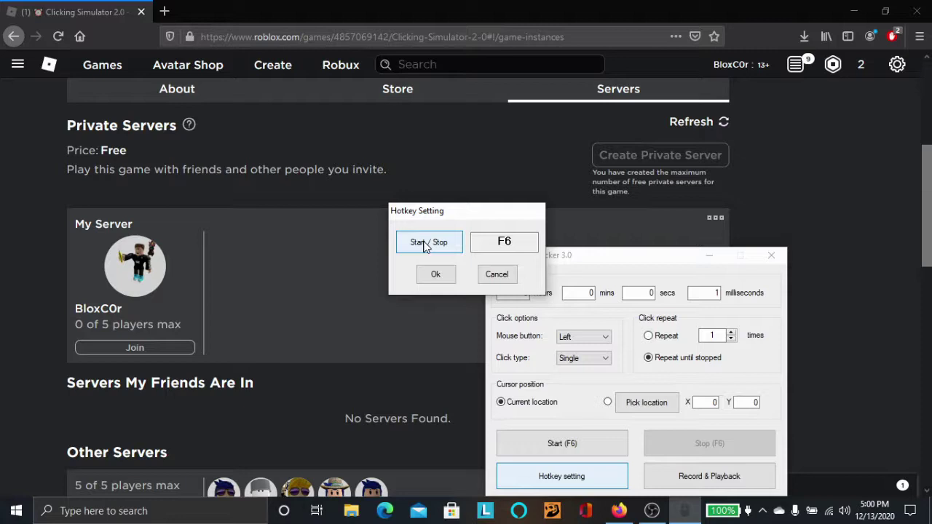
pyautogui.click(427, 247)
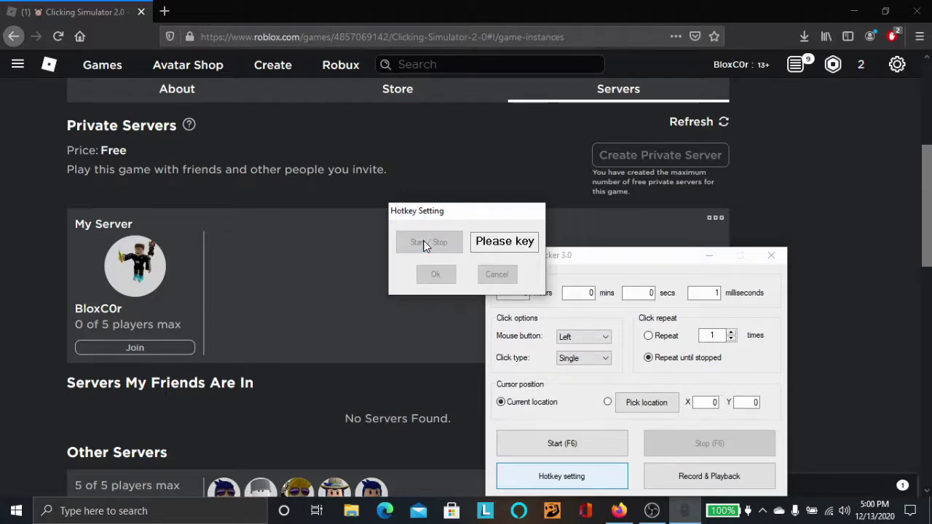
pyautogui.press('Return')
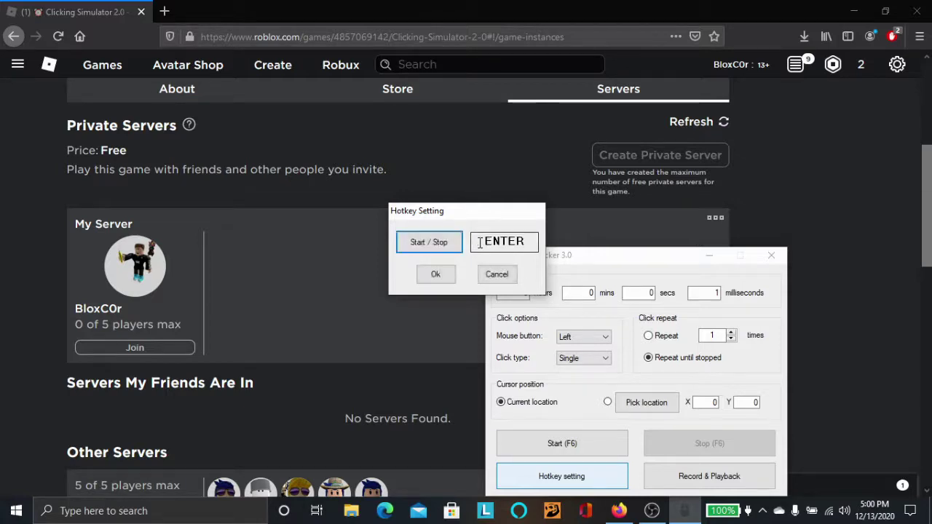
pyautogui.click(436, 275)
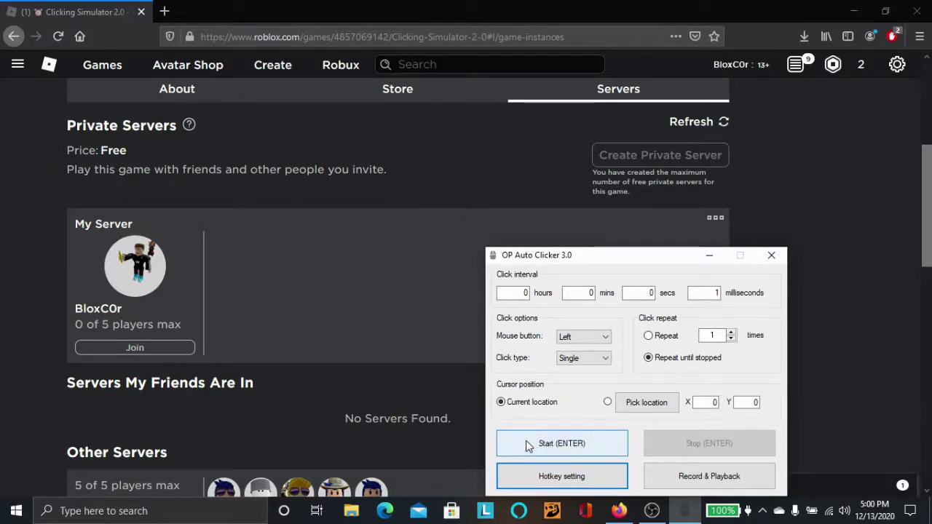
# - Join the private Clicking Simulator 2.0 server and place the auto clicker window over the game's top
pyautogui.click(365, 331)
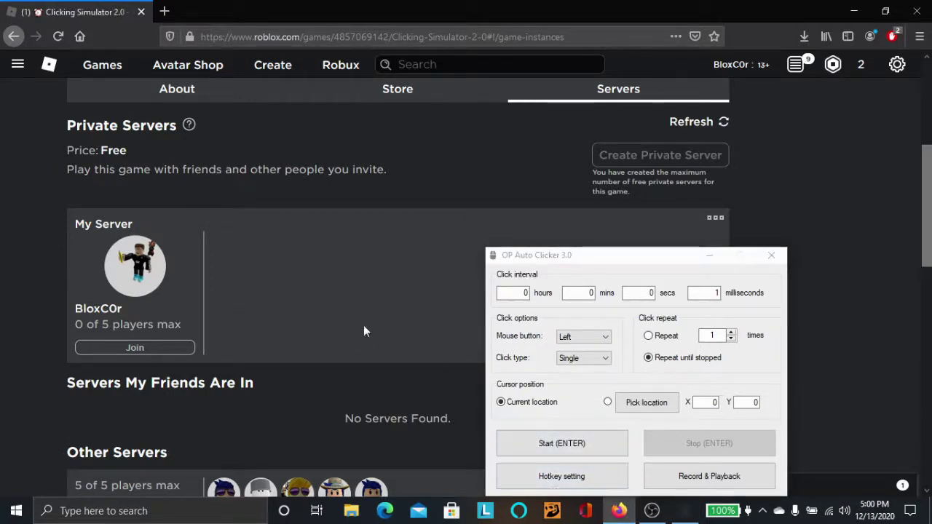
pyautogui.click(703, 260)
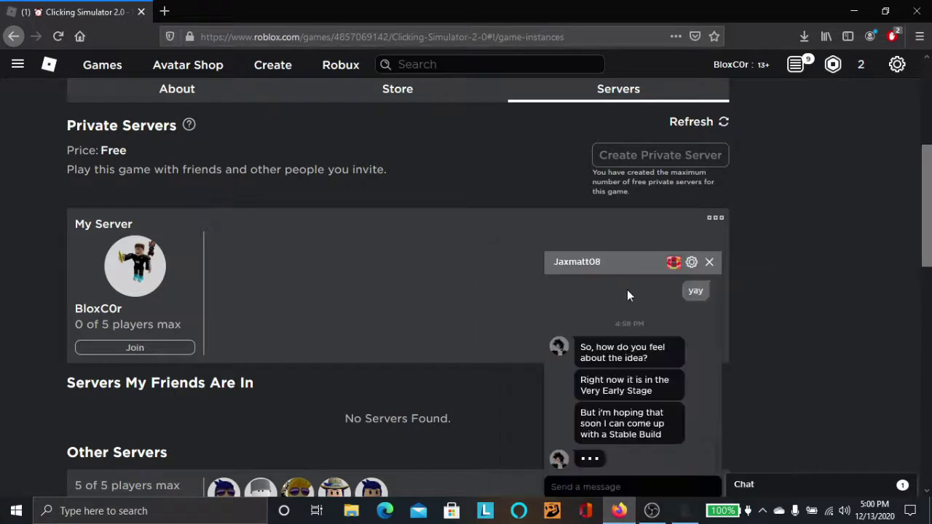
pyautogui.click(626, 262)
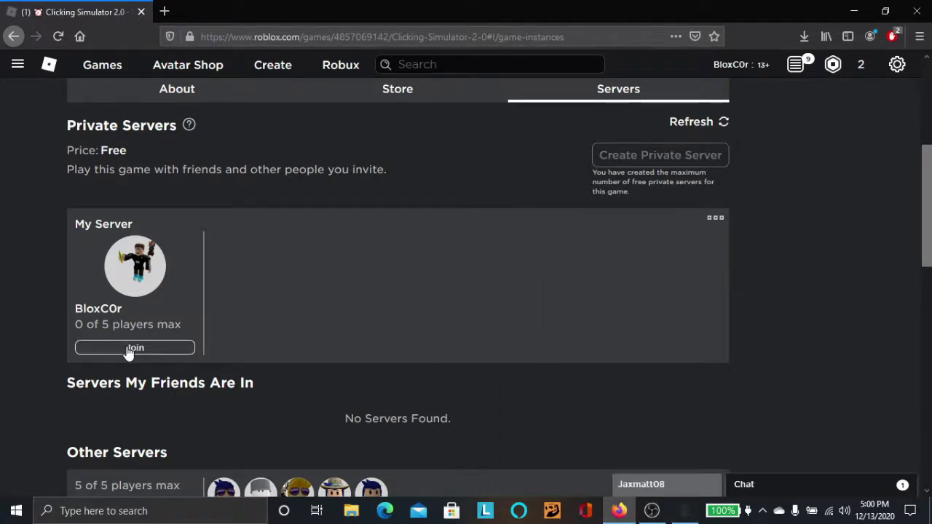
pyautogui.click(131, 348)
pyautogui.click(684, 511)
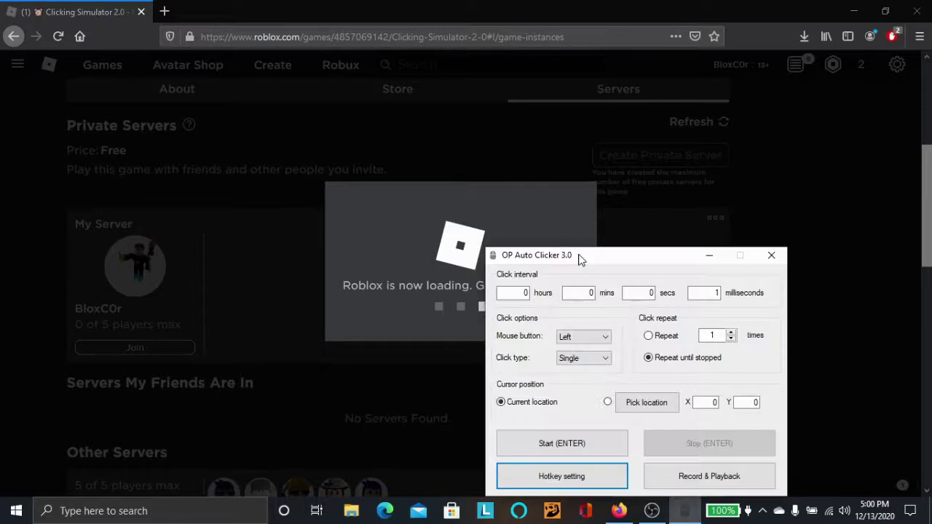
pyautogui.moveTo(581, 260); pyautogui.dragTo(589, 259)
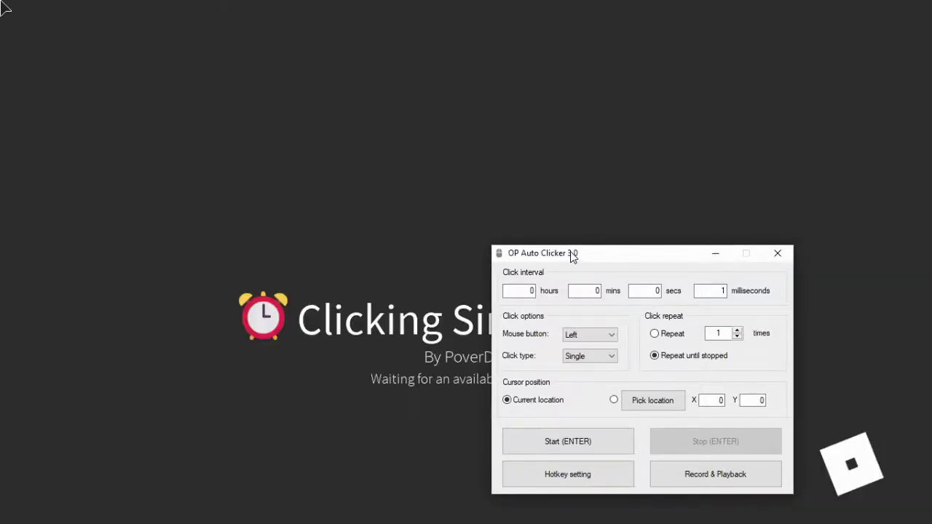
pyautogui.moveTo(587, 256)
pyautogui.mouseDown()
pyautogui.moveTo(599, 124)
pyautogui.moveTo(696, 50)
pyautogui.moveTo(663, 53)
pyautogui.moveTo(558, 138)
pyautogui.mouseUp()
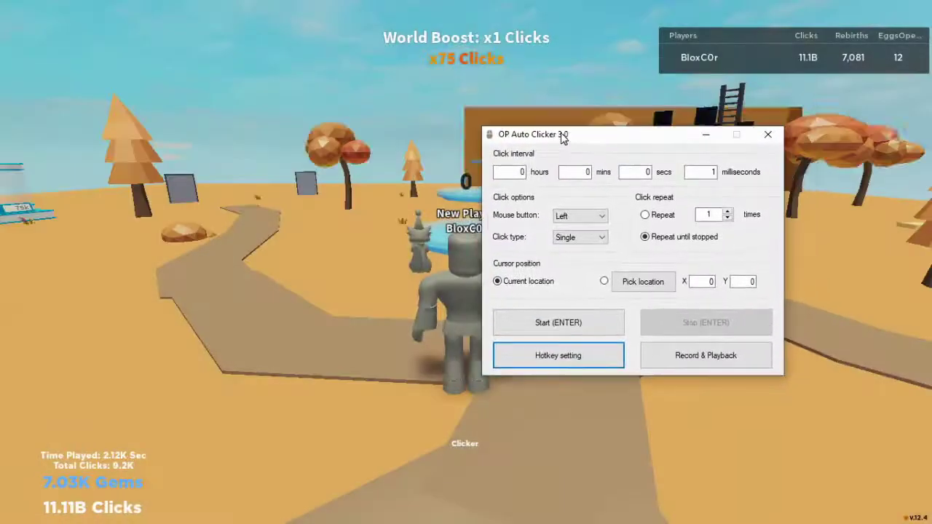
# - Run two Enter-toggled auto-click bursts on the Clicker, reaching 11.32B Clicks and 9.58K Total Clicks
pyautogui.click(376, 233)
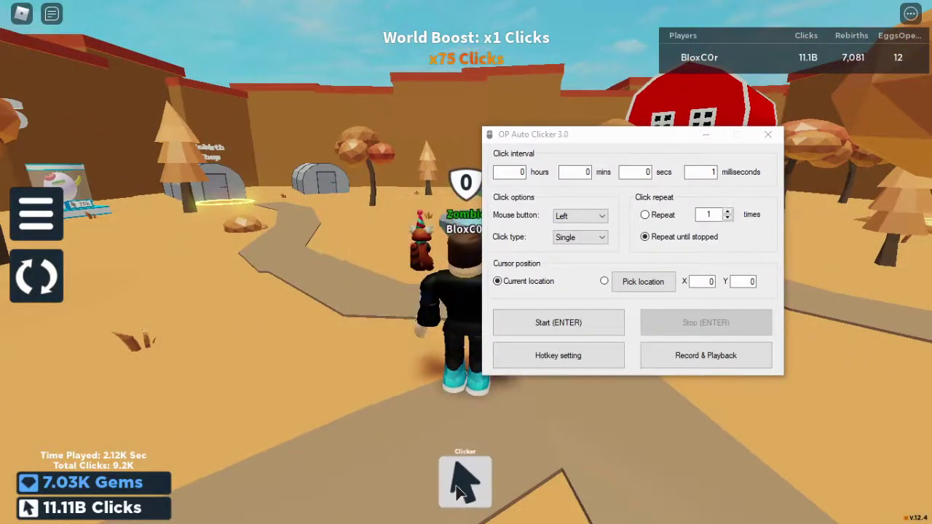
pyautogui.click(459, 484)
pyautogui.press('Return')
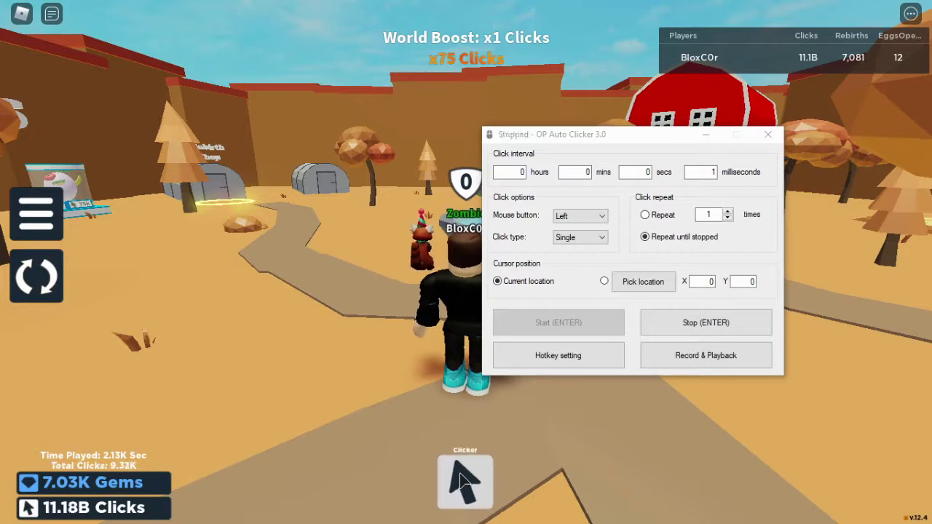
pyautogui.press('Return')
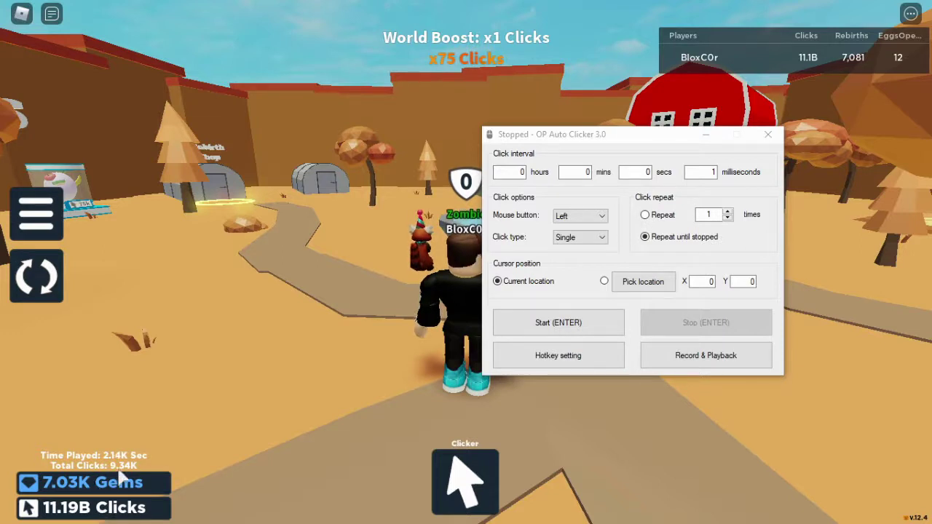
pyautogui.press('Return')
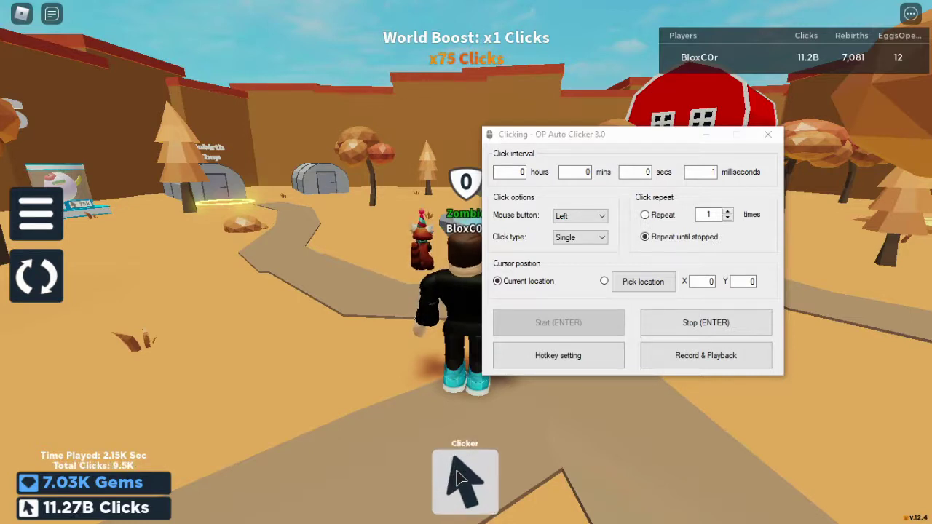
pyautogui.press('Return')
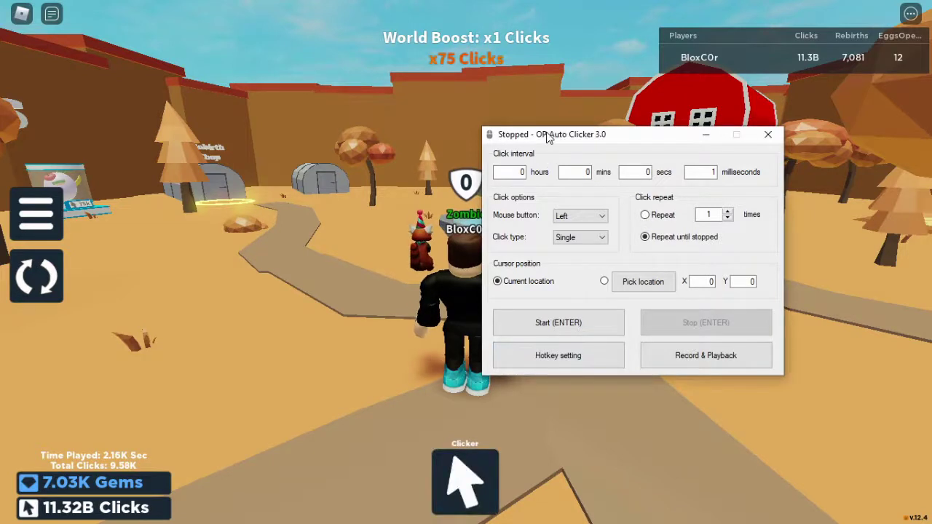
pyautogui.moveTo(551, 134)
pyautogui.mouseDown()
pyautogui.moveTo(384, 155)
pyautogui.moveTo(495, 145)
pyautogui.mouseUp()
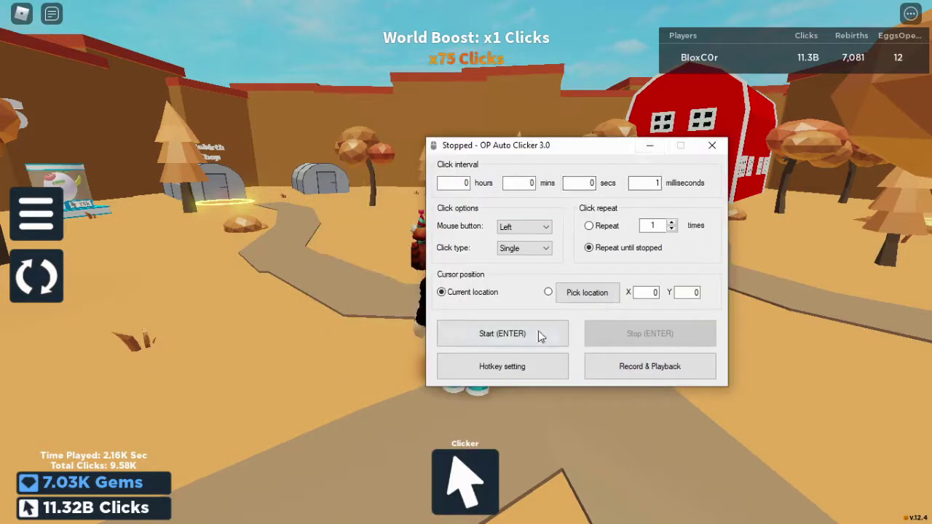
# - Minimize the auto clicker, Firefox and the Roblox game to reveal the desktop
pyautogui.click(318, 100)
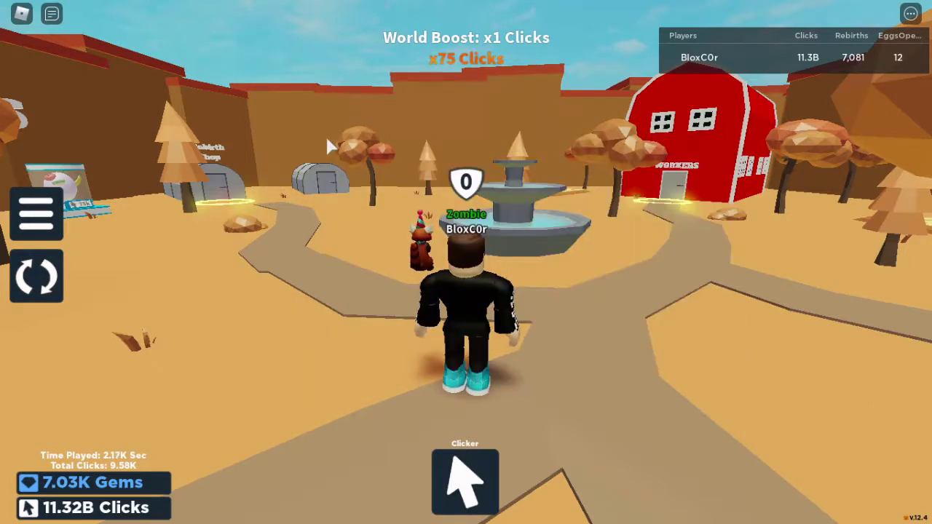
pyautogui.hotkey('alt', 'Tab')
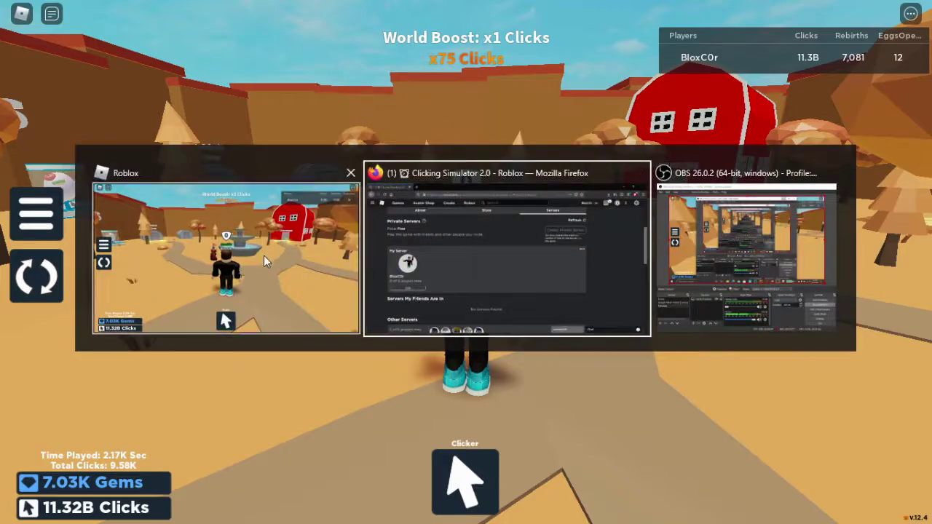
pyautogui.click(418, 247)
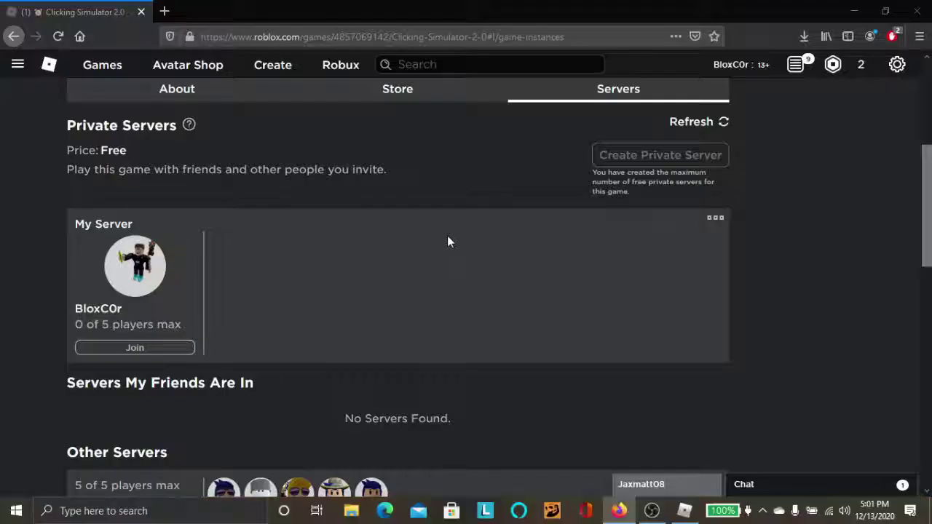
pyautogui.click(855, 10)
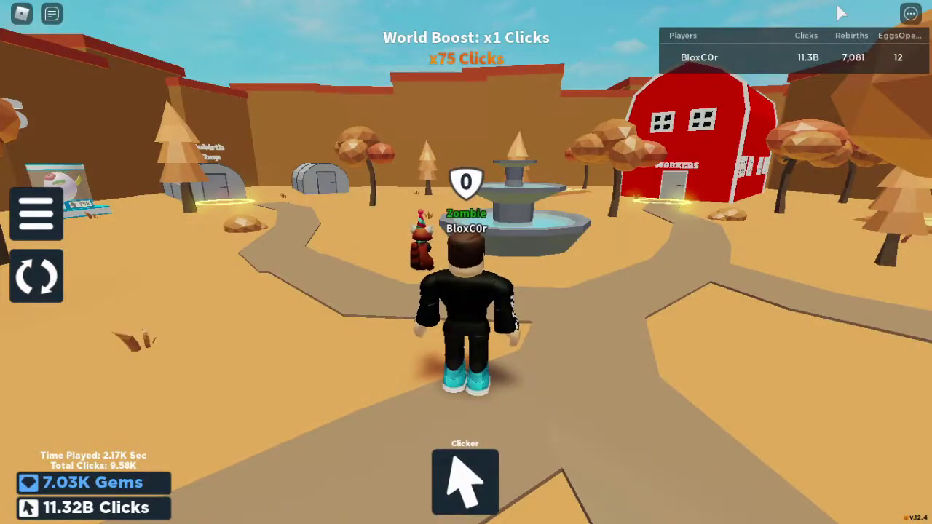
pyautogui.press('F11')
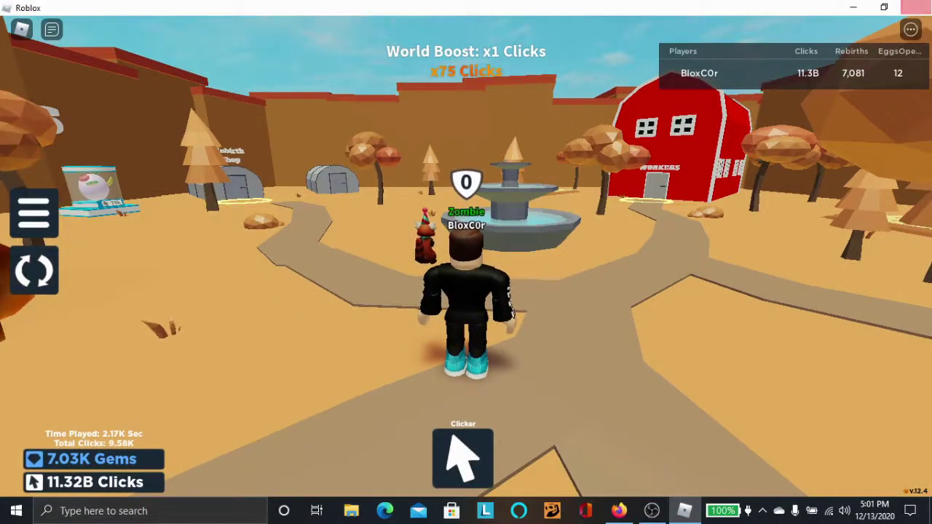
pyautogui.click(853, 7)
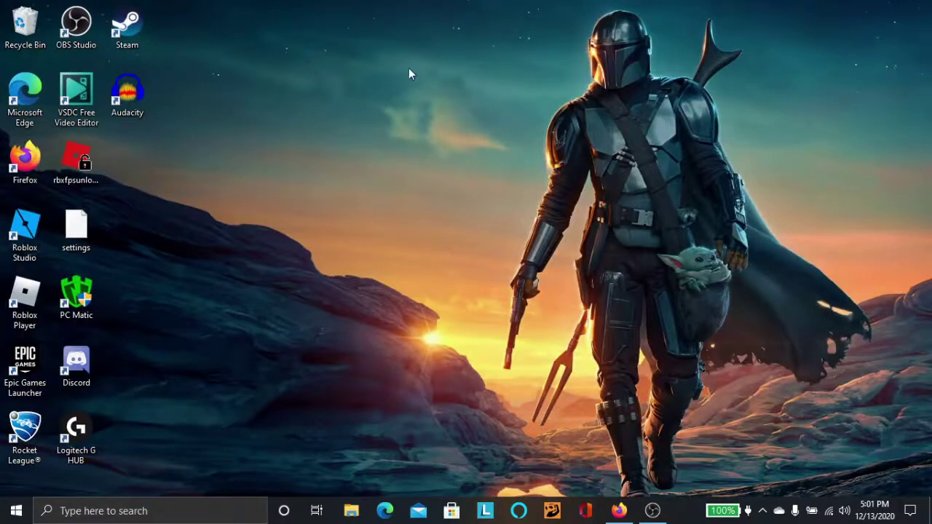
pyautogui.moveTo(408, 69); pyautogui.dragTo(208, 441)
pyautogui.moveTo(687, 233)
pyautogui.mouseDown()
pyautogui.moveTo(324, 342)
pyautogui.moveTo(312, 373)
pyautogui.mouseUp()
# - Create a desktop folder named 'Auto Clicker' and place it among the icons
pyautogui.rightClick(176, 216)
pyautogui.moveTo(212, 337)
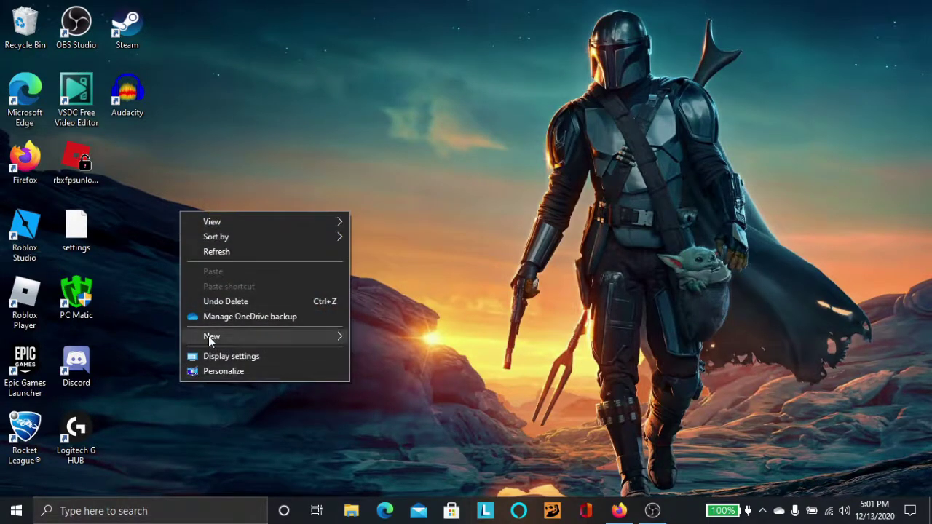
pyautogui.click(431, 337)
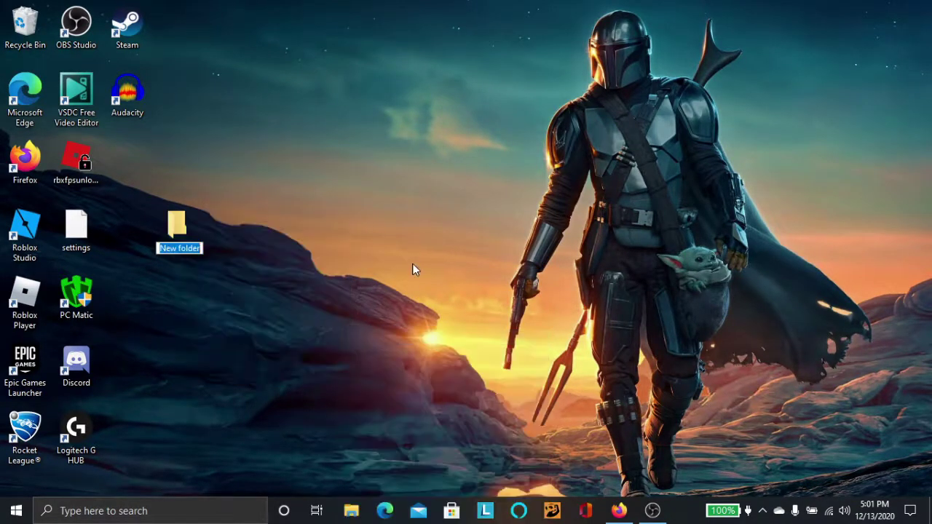
pyautogui.write('Auto Clicker')
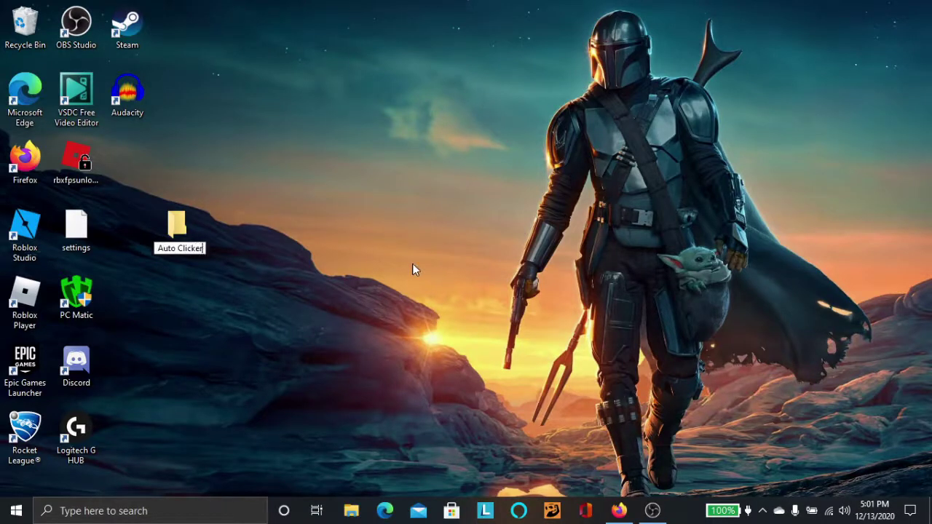
pyautogui.press('Return')
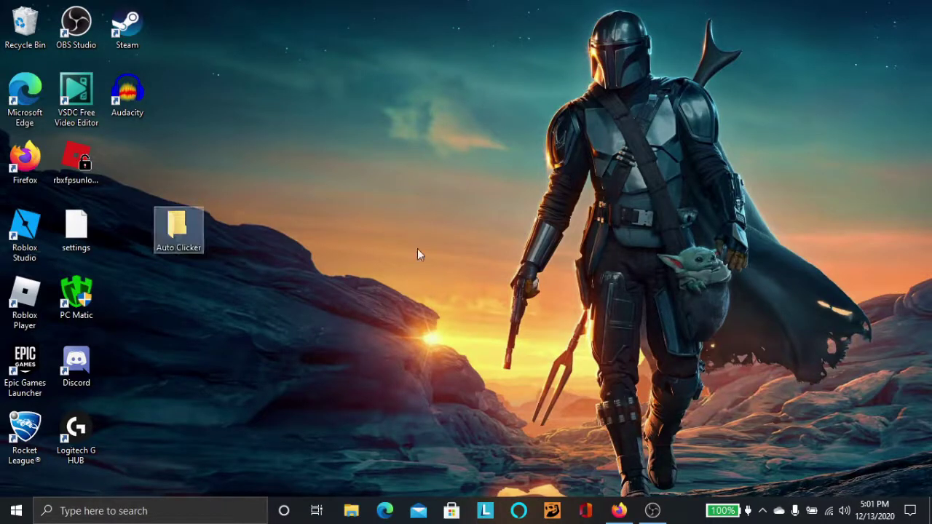
pyautogui.moveTo(139, 172); pyautogui.dragTo(140, 173)
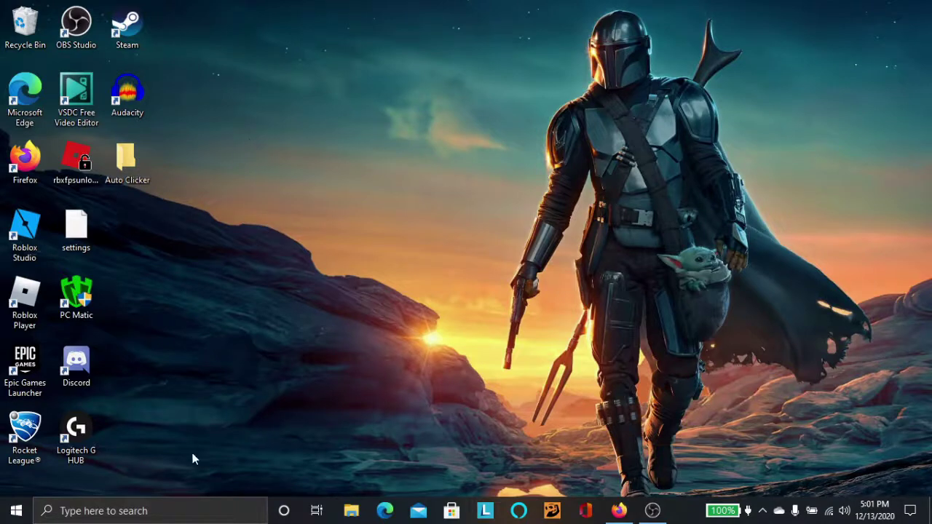
# - Search Windows for 'auto' and launch AutoClicker(1).exe from the results
pyautogui.click(203, 510)
pyautogui.write('au')
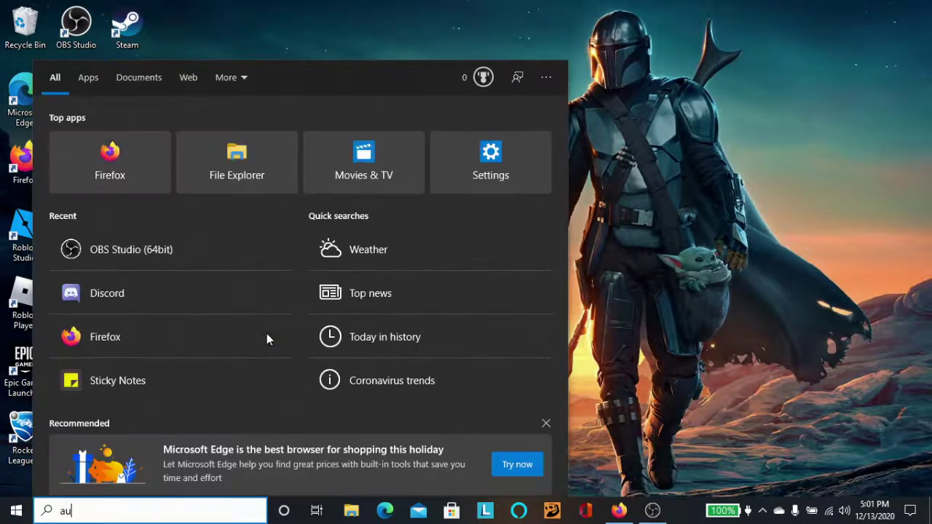
pyautogui.write('to')
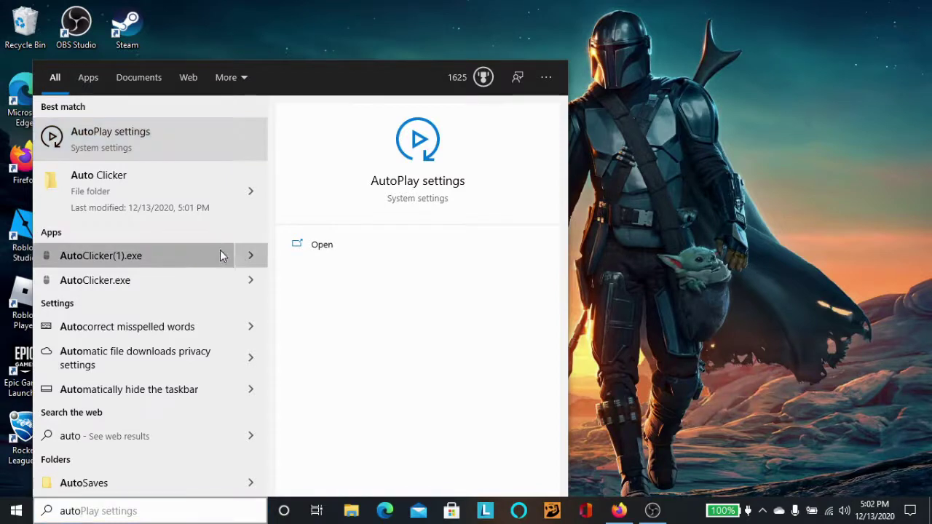
pyautogui.click(187, 253)
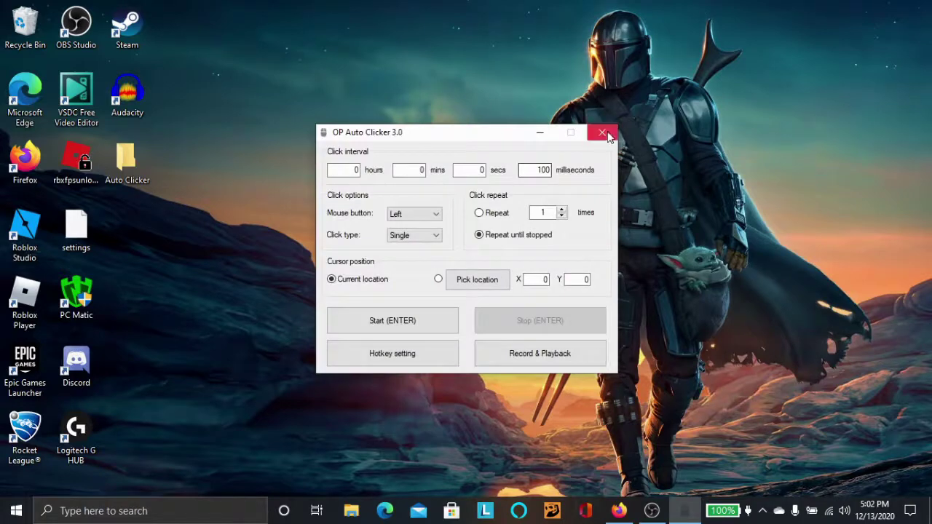
# - Search again for 'autoclicker' and bring up the options menu for the AutoClicker(1) result
pyautogui.click(124, 511)
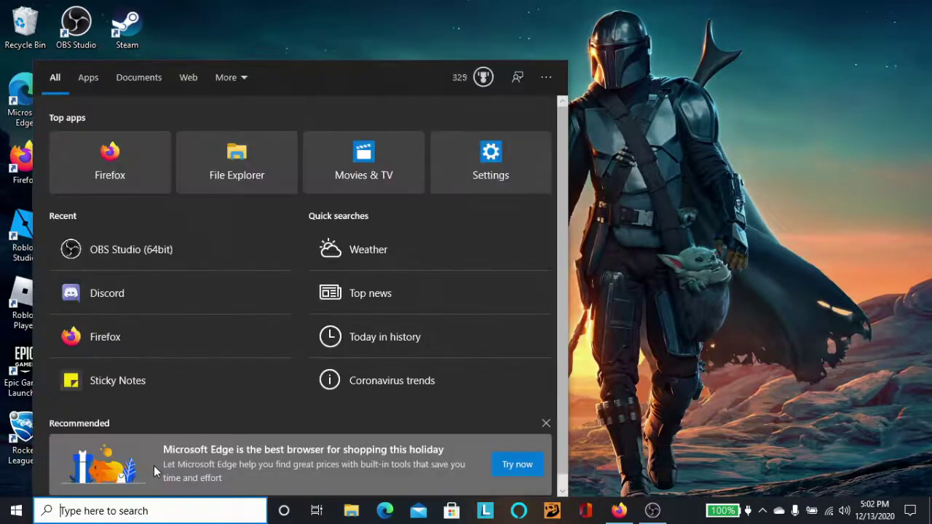
pyautogui.write('auto clic')
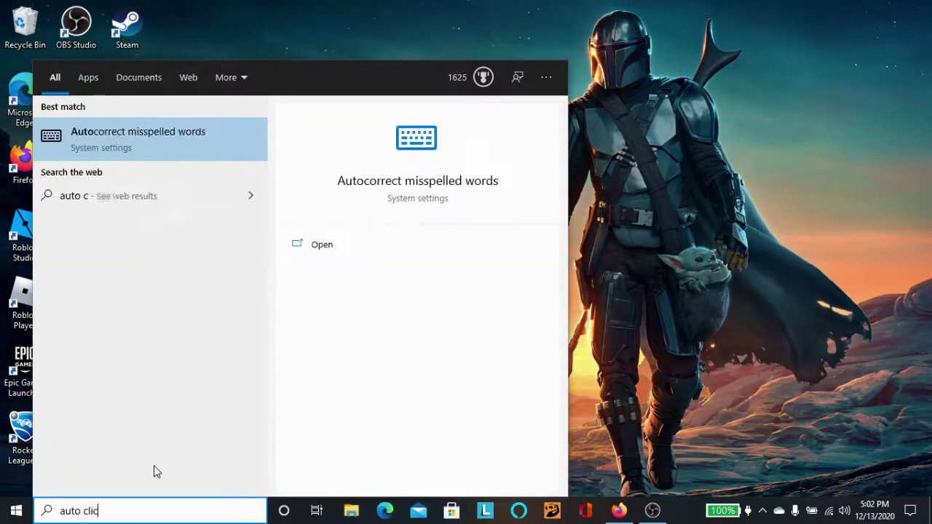
pyautogui.write('ker')
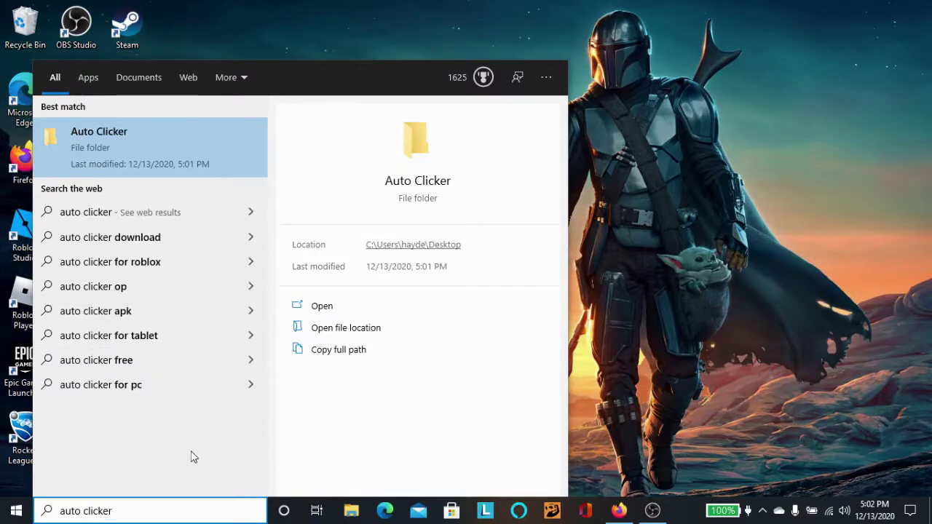
pyautogui.press('BackSpace')
pyautogui.press('BackSpace')
pyautogui.press('BackSpace')
pyautogui.press('BackSpace')
pyautogui.press('BackSpace')
pyautogui.press('BackSpace')
pyautogui.press('BackSpace')
pyautogui.press('BackSpace')
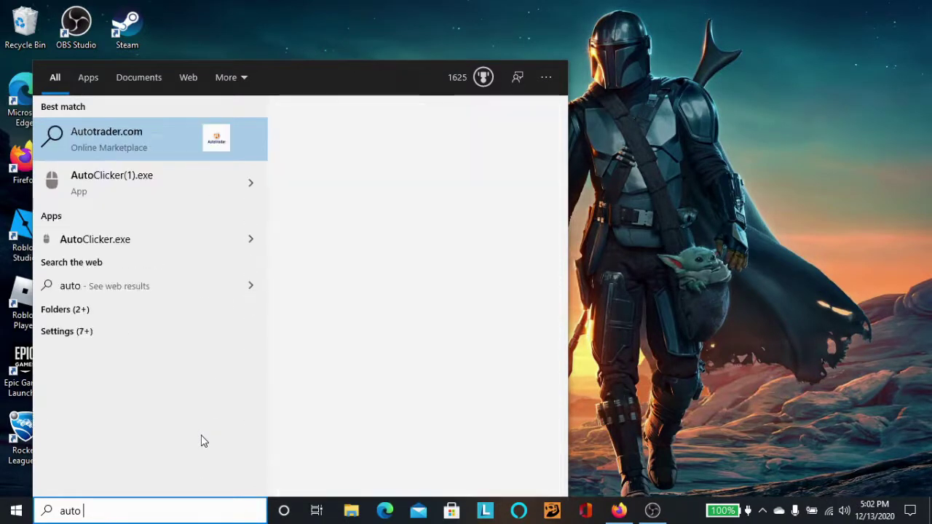
pyautogui.write('clicker')
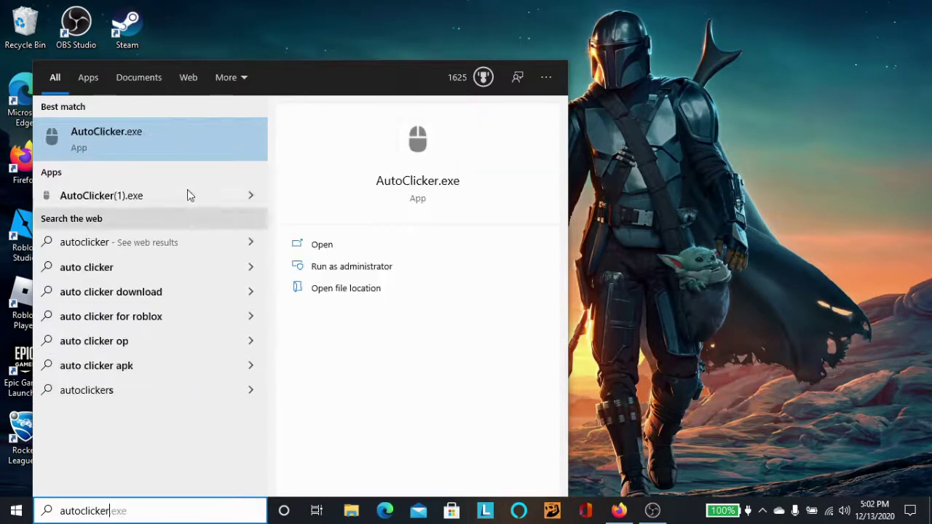
pyautogui.rightClick(142, 193)
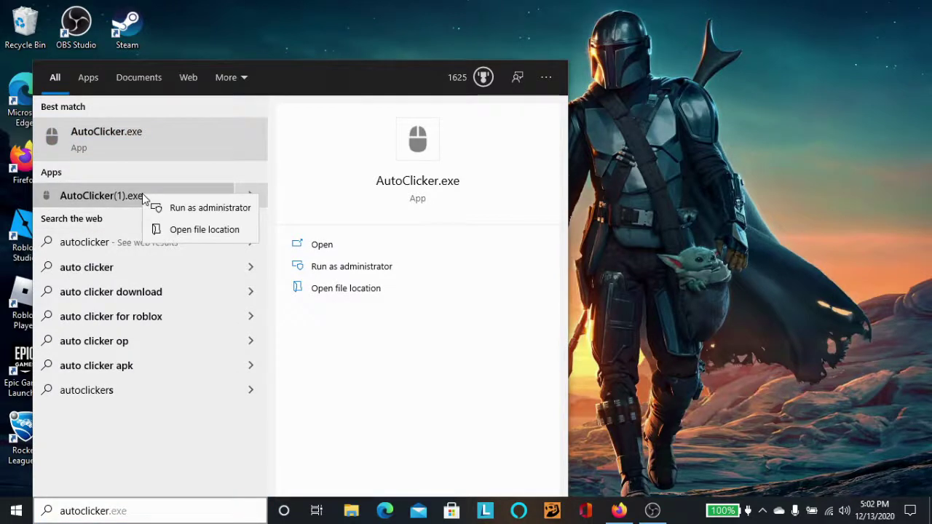
# - Move AutoClicker(1) from the Downloads folder into the desktop Auto Clicker folder, then close Downloads
pyautogui.click(176, 234)
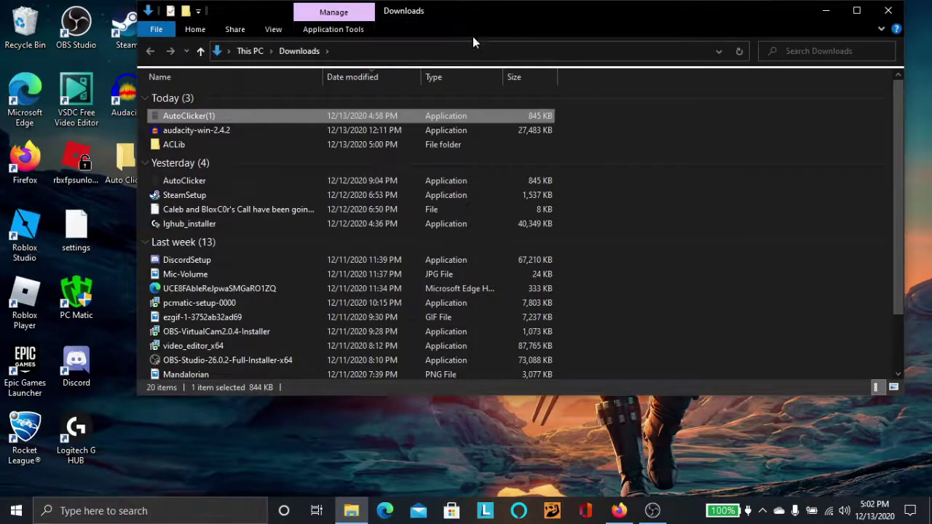
pyautogui.moveTo(450, 11); pyautogui.dragTo(644, 46)
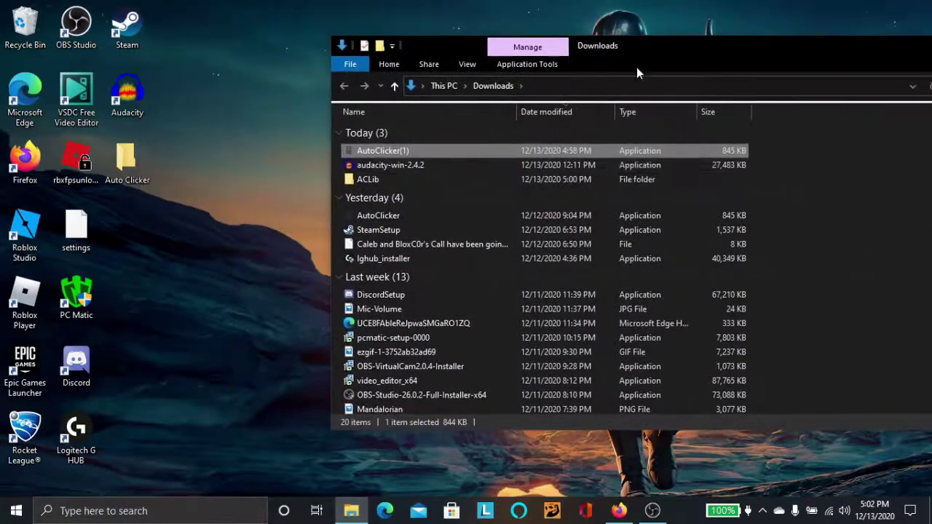
pyautogui.moveTo(527, 150); pyautogui.dragTo(133, 181)
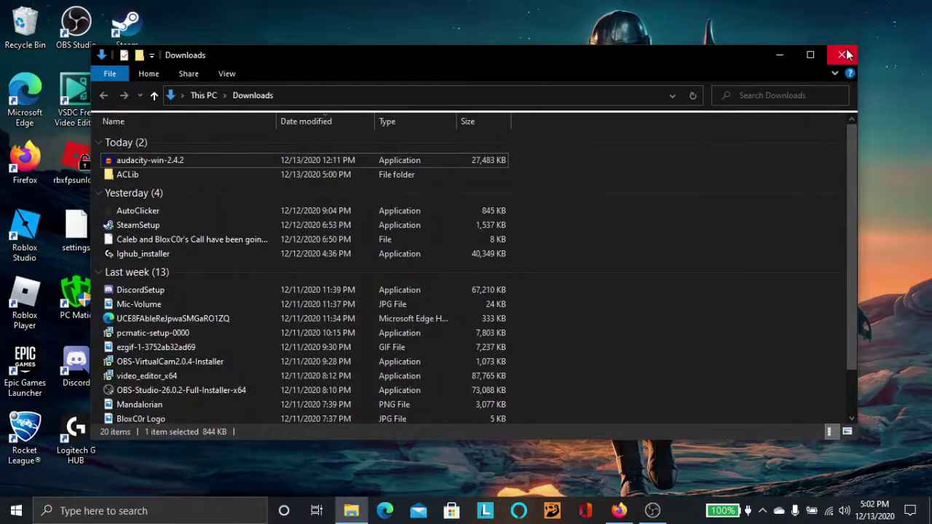
pyautogui.click(843, 55)
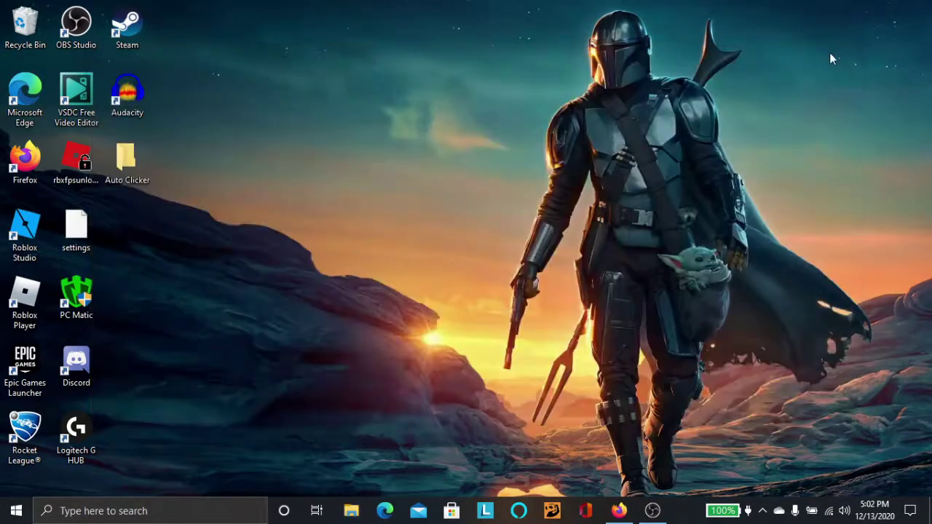
# - Run AutoClicker(1) from the Auto Clicker folder, set its start/stop hotkey to Enter, and close it
pyautogui.doubleClick(142, 150)
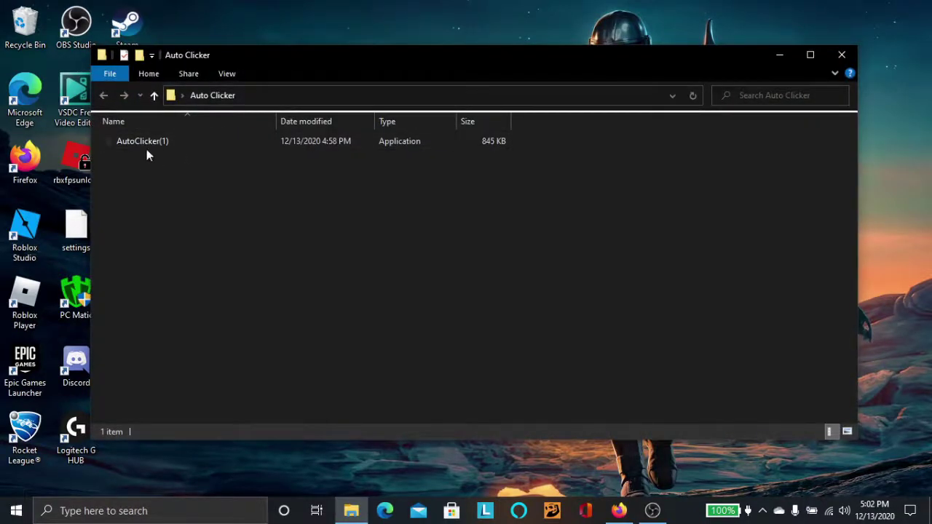
pyautogui.doubleClick(187, 142)
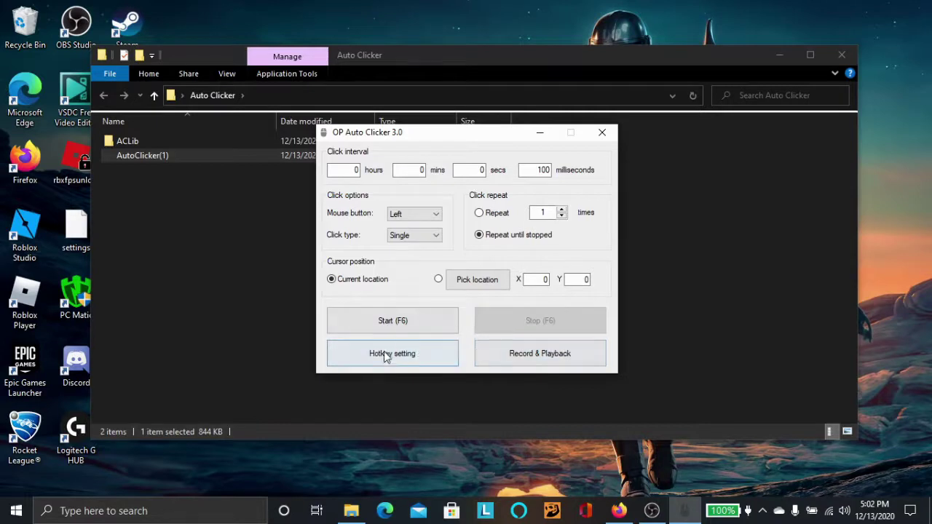
pyautogui.click(411, 357)
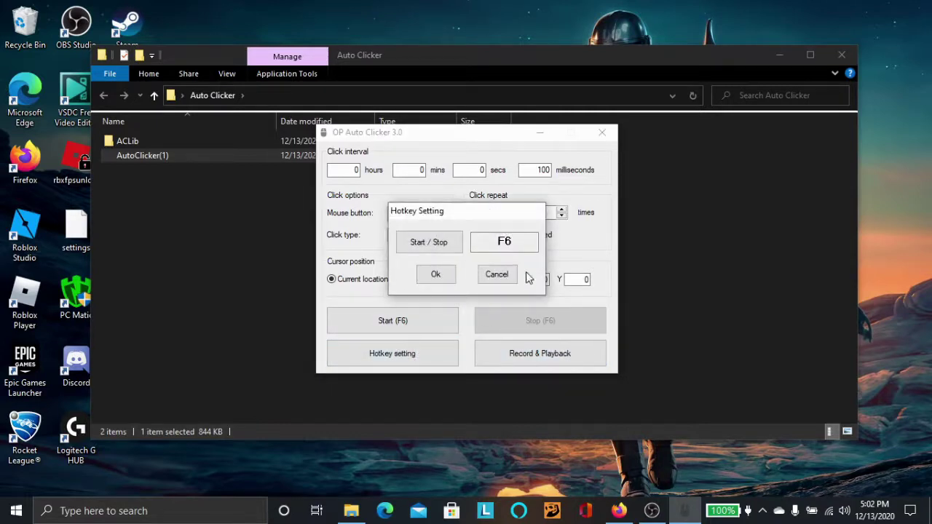
pyautogui.click(418, 243)
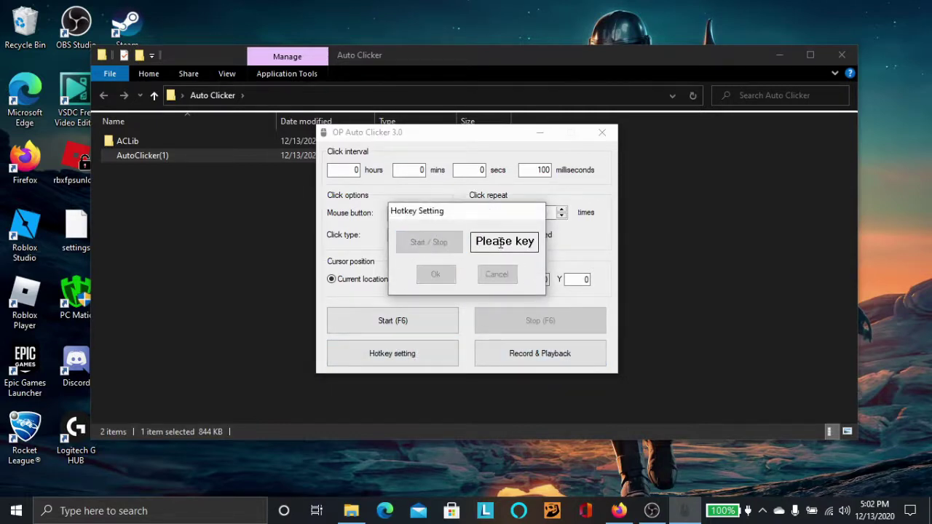
pyautogui.press('Return')
pyautogui.click(436, 276)
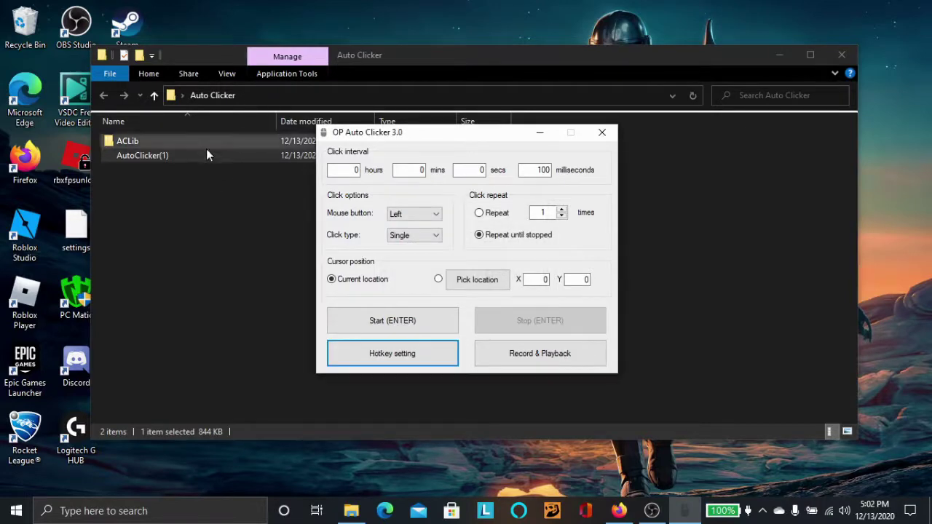
pyautogui.click(603, 131)
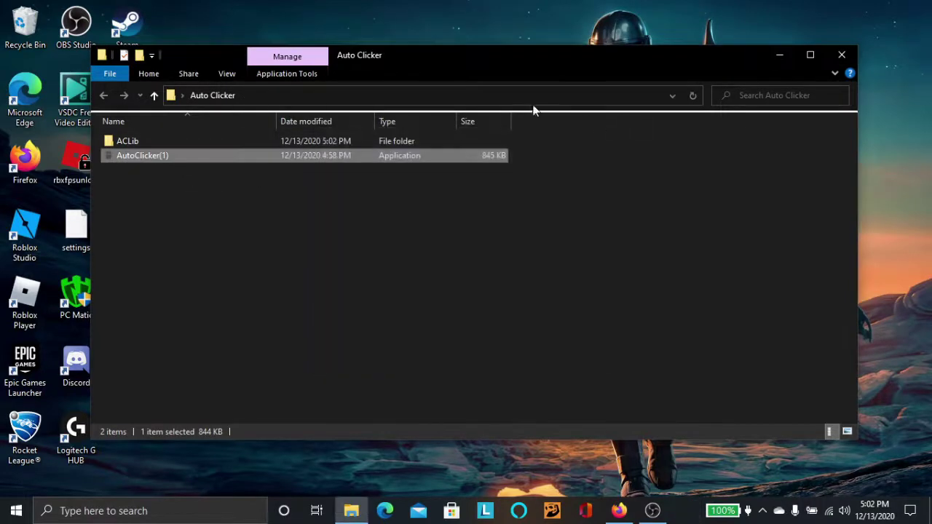
pyautogui.click(365, 227)
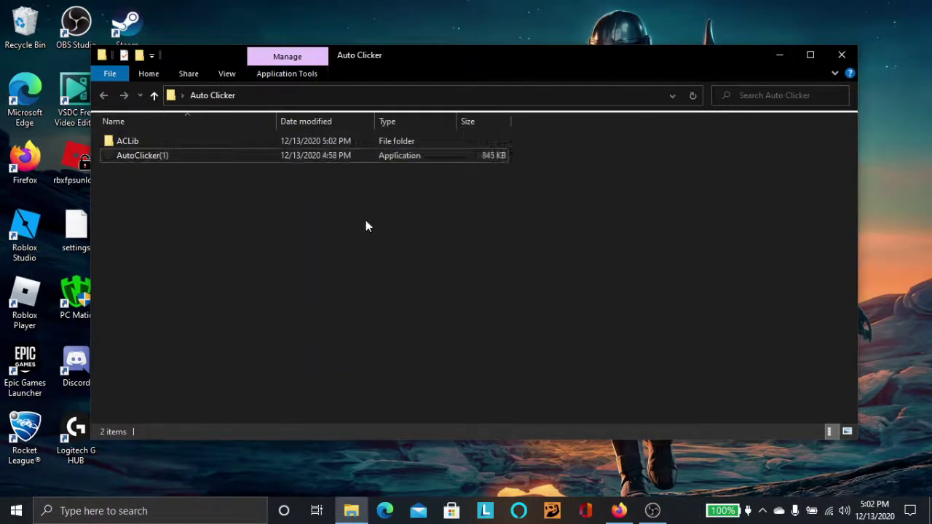
# - Reopen the Auto Clicker folder and drag AutoClicker(1) out onto the desktop
pyautogui.click(840, 58)
pyautogui.doubleClick(128, 162)
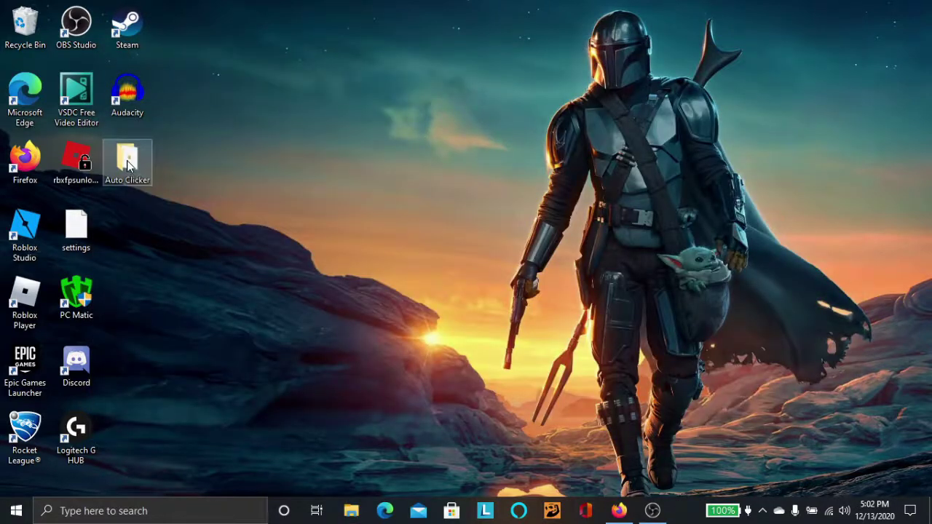
pyautogui.moveTo(370, 65); pyautogui.dragTo(581, 83)
pyautogui.click(393, 175)
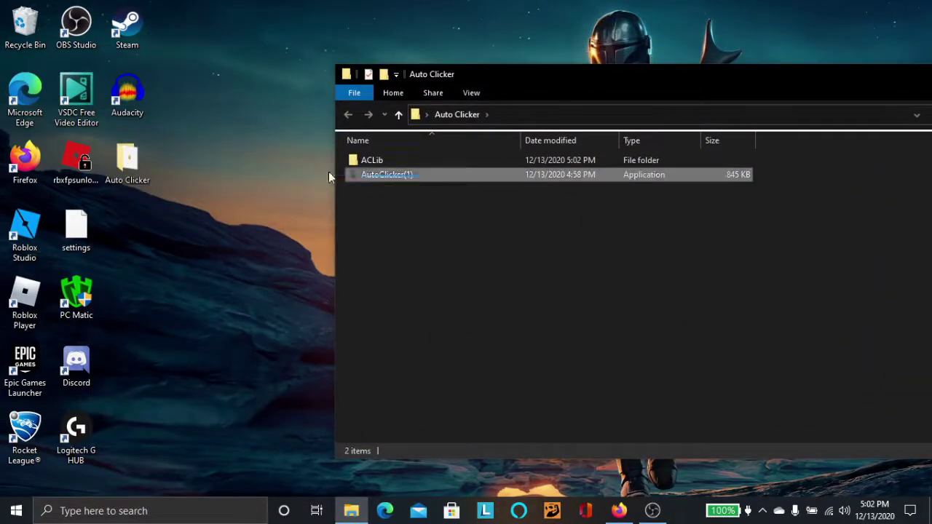
pyautogui.click(381, 175)
pyautogui.moveTo(378, 185); pyautogui.dragTo(121, 236)
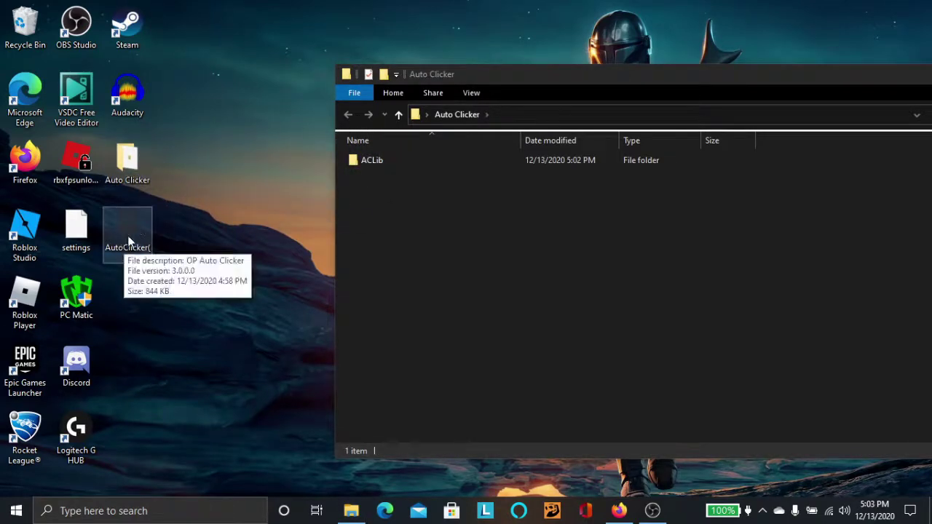
# - Drag AutoClicker(1) back into the Auto Clicker folder and close the folder window
pyautogui.click(115, 232)
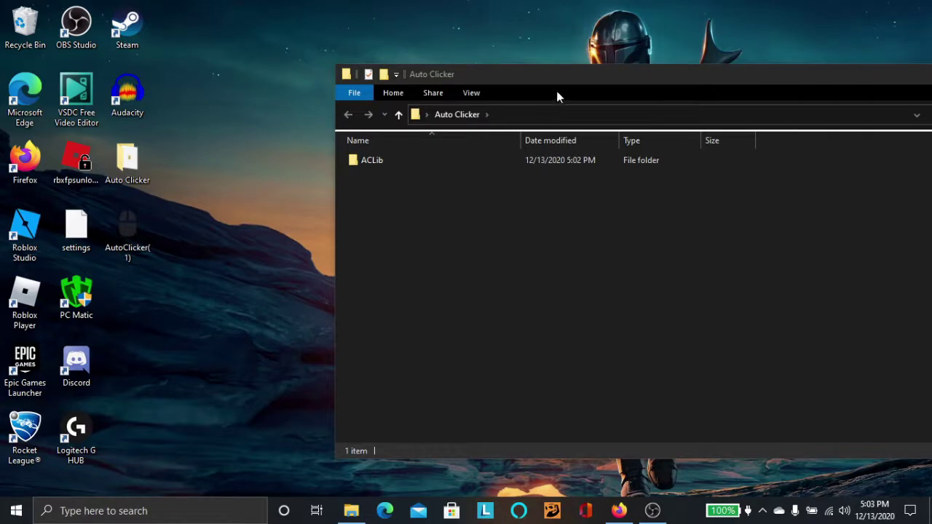
pyautogui.moveTo(556, 82); pyautogui.dragTo(486, 501)
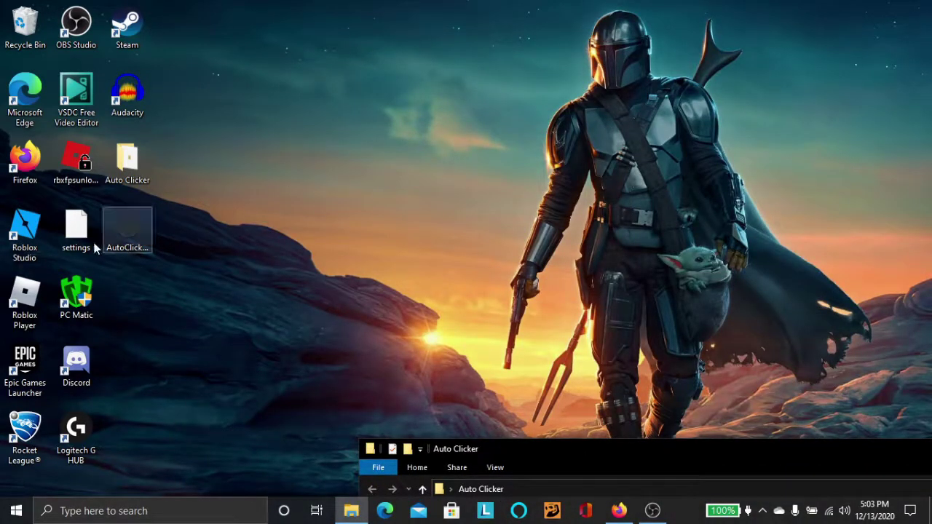
pyautogui.moveTo(133, 233); pyautogui.dragTo(128, 160)
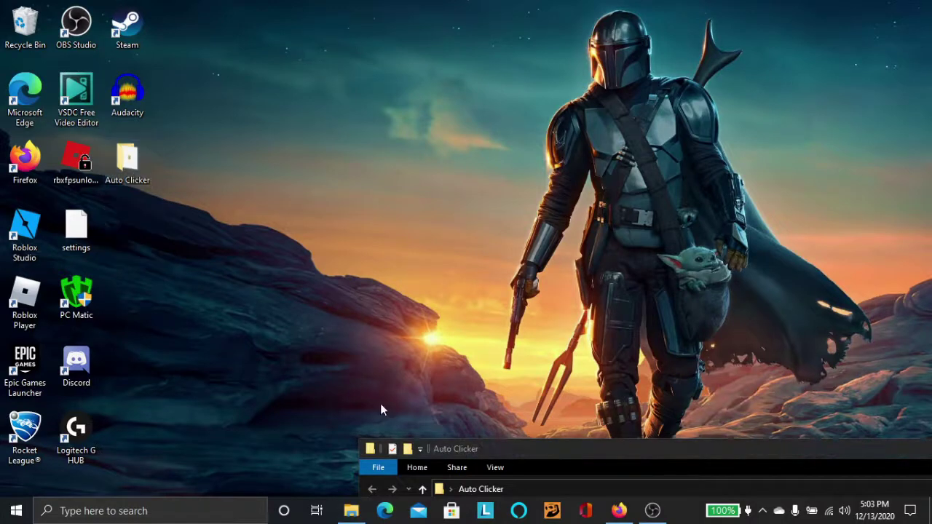
pyautogui.moveTo(467, 459); pyautogui.dragTo(265, 217)
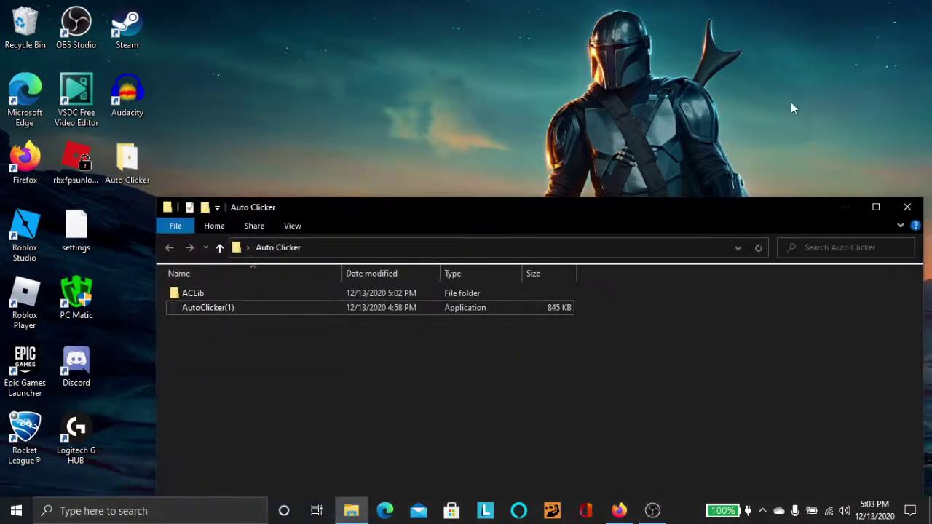
pyautogui.click(907, 207)
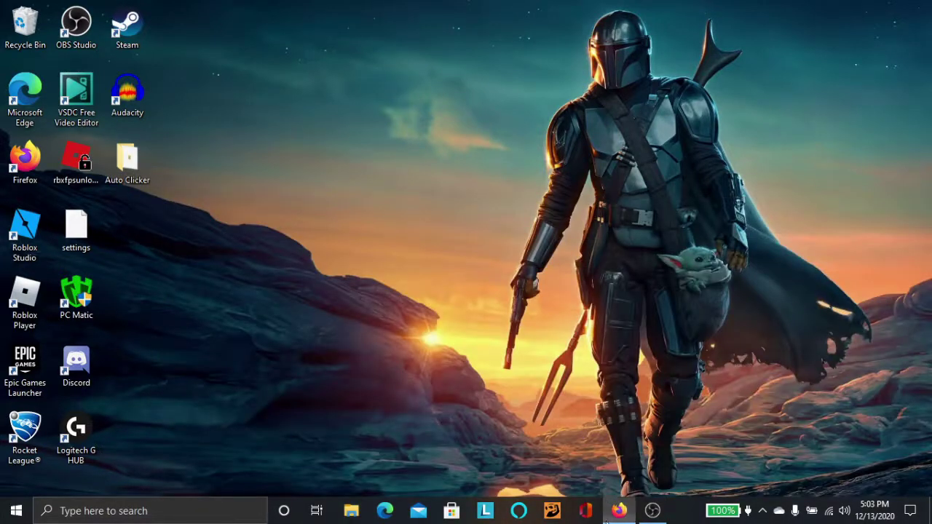
# - Briefly restore then minimize Firefox, and reopen the desktop Auto Clicker folder
pyautogui.click(605, 519)
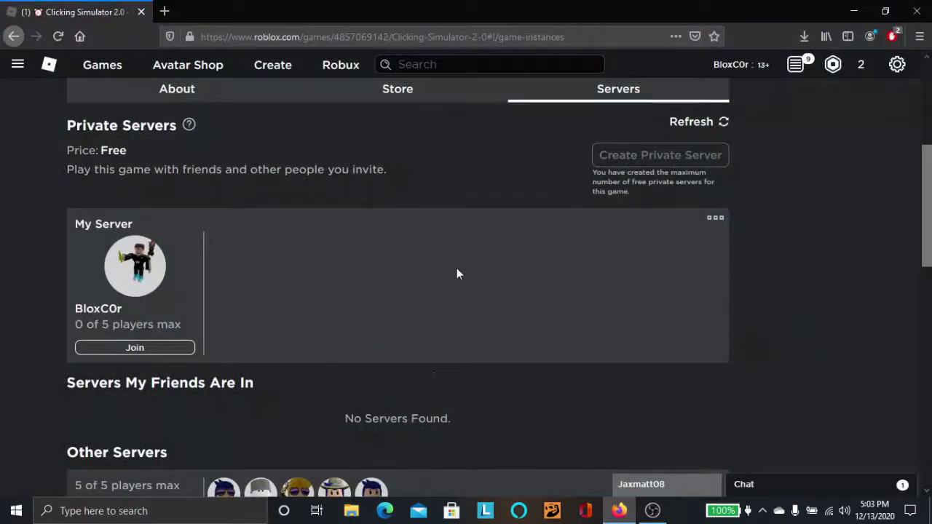
pyautogui.click(854, 11)
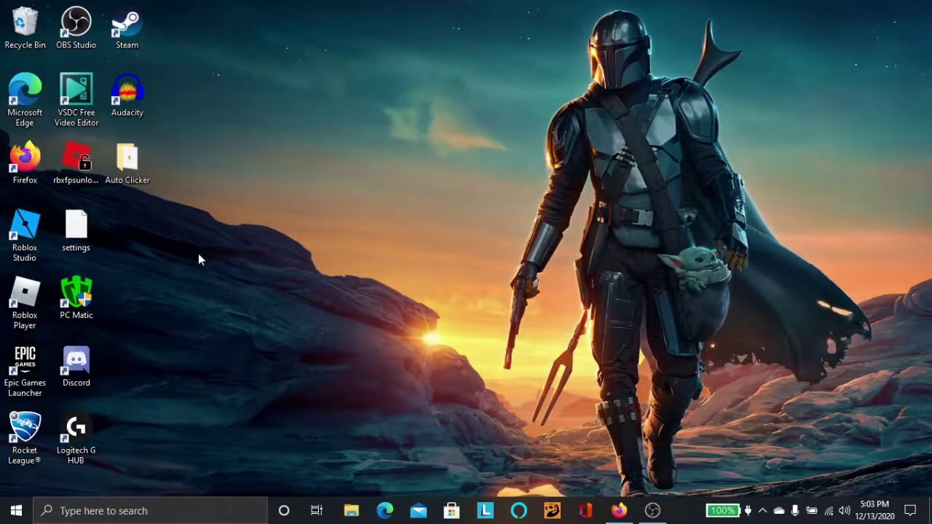
pyautogui.doubleClick(127, 180)
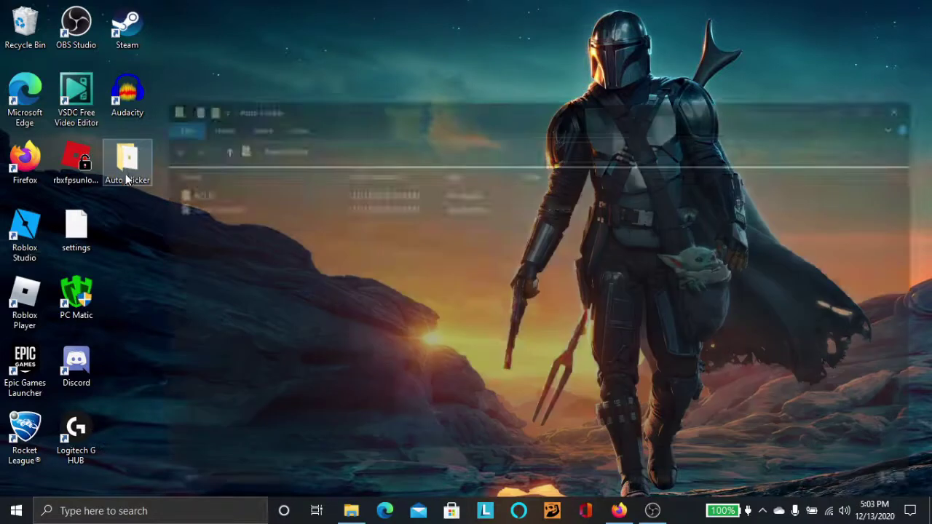